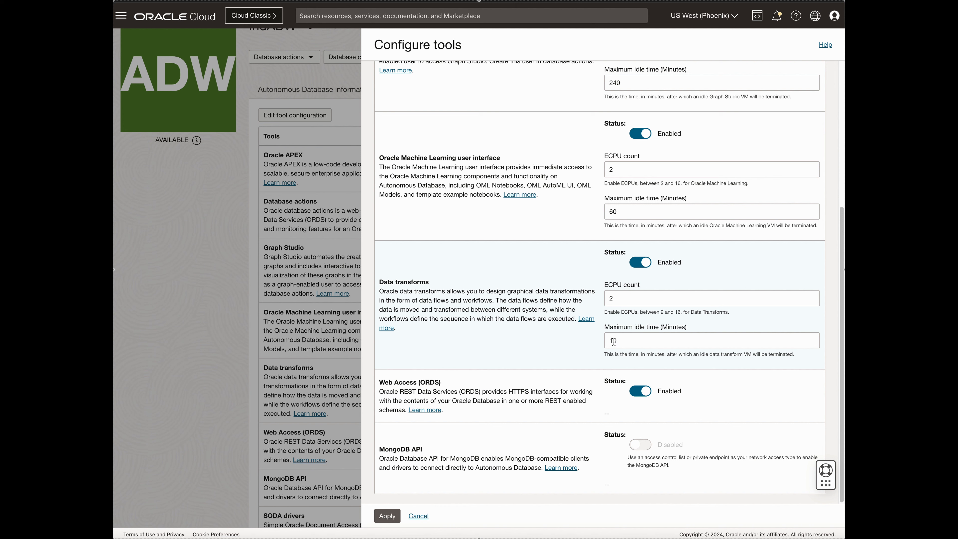
Apply a maximum idle time of 30 minutes to the Data transforms tool and copy its public access URL.
drag(613, 342, 606, 342)
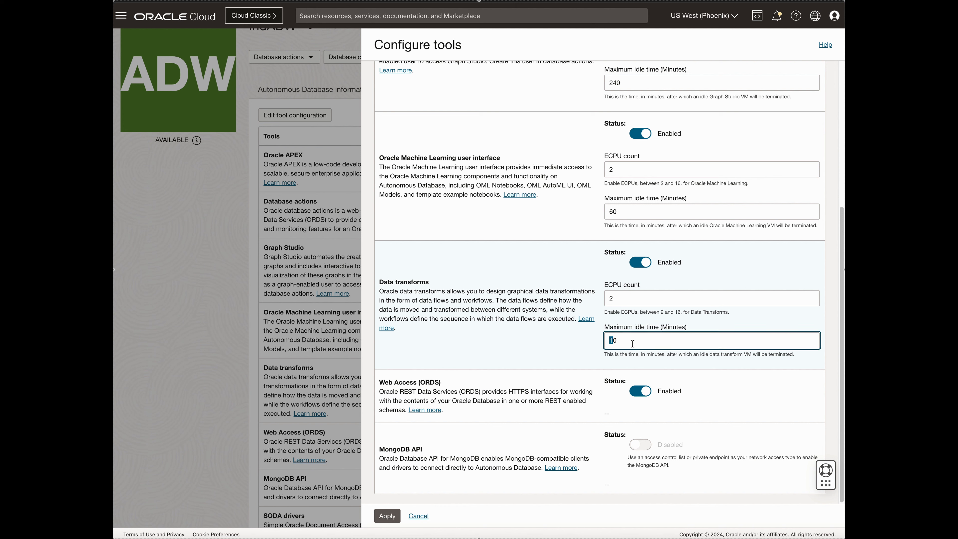
click(591, 346)
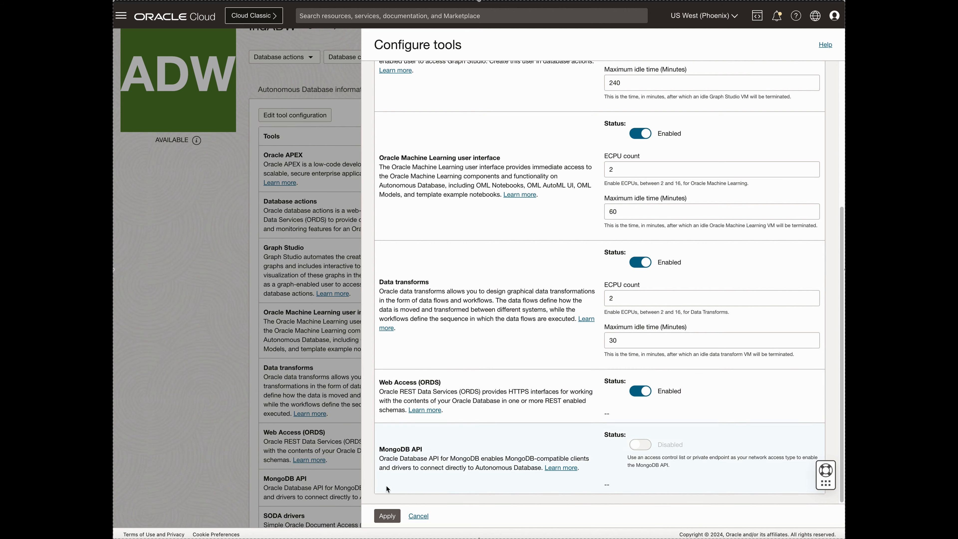
click(386, 516)
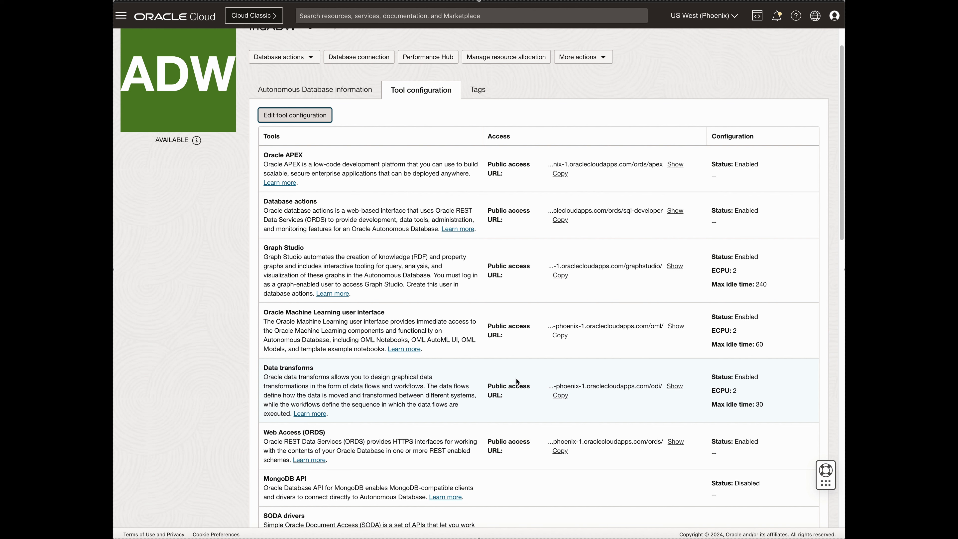
click(566, 399)
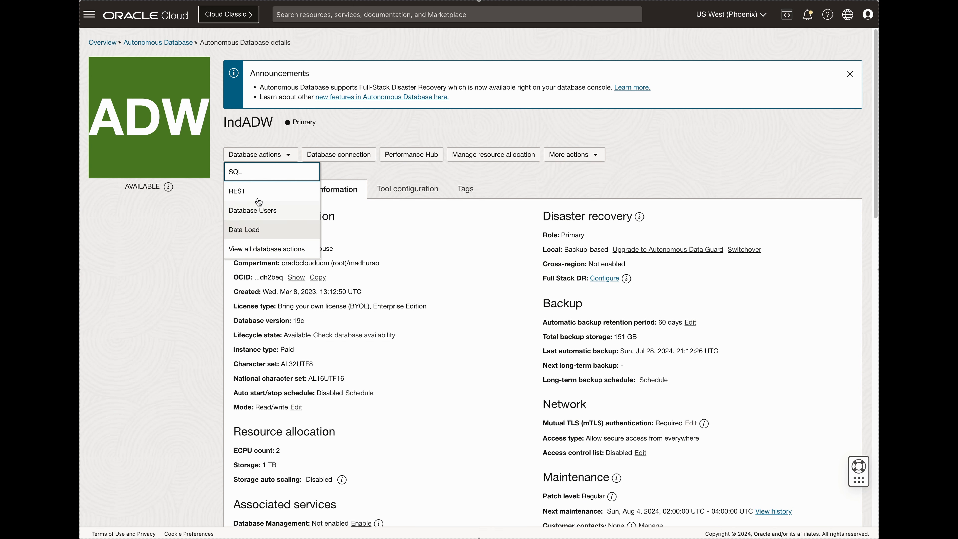
Open the SQL worksheet for the IndADW database and enter the query SELECT * FROM v$version;.
click(238, 172)
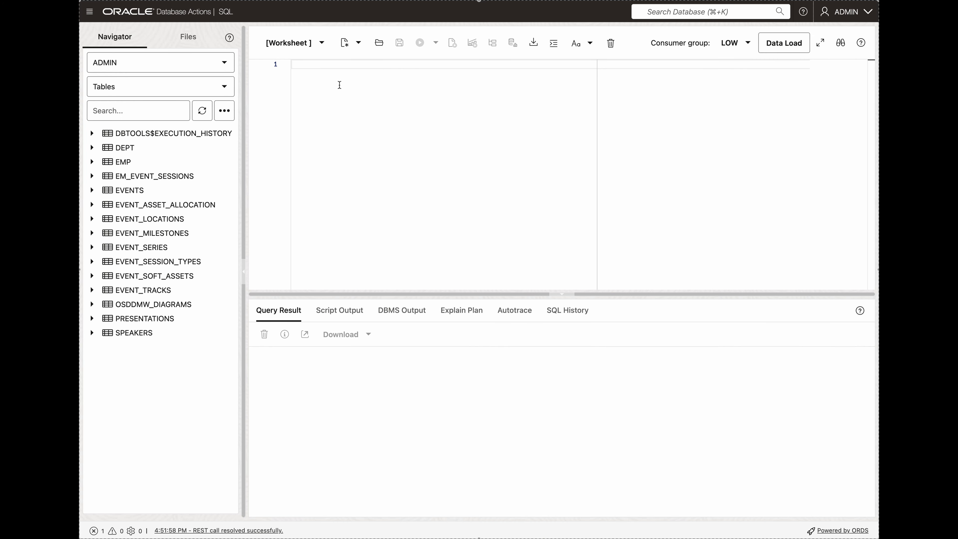
click(340, 85)
key(super+v)
text(;)
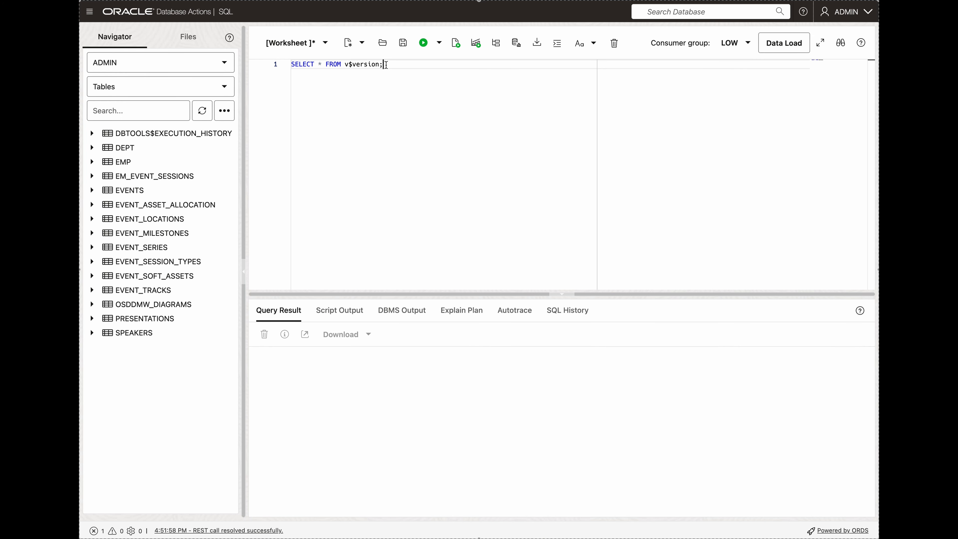
Run the version query and enlarge the results area and the BANNER_FULL column to read the database version.
key(super+a)
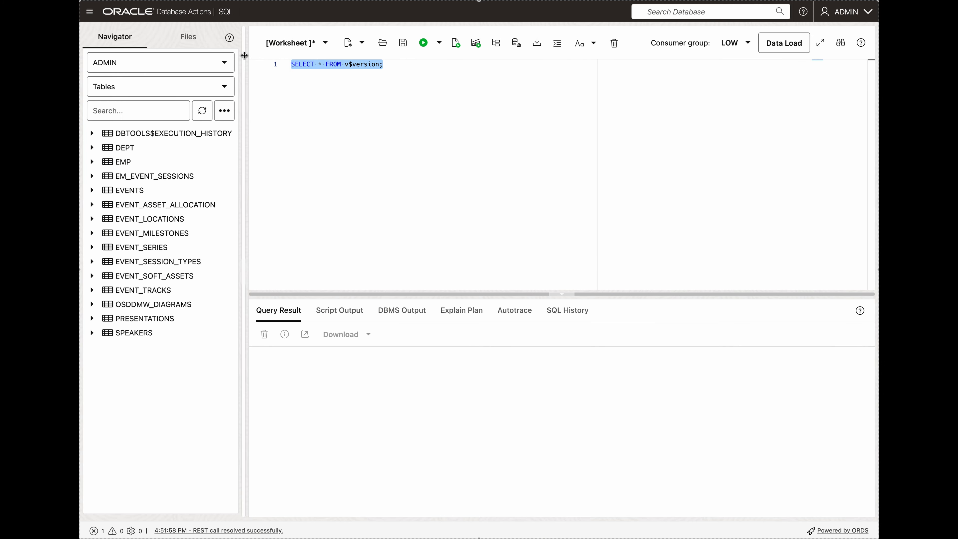
click(423, 43)
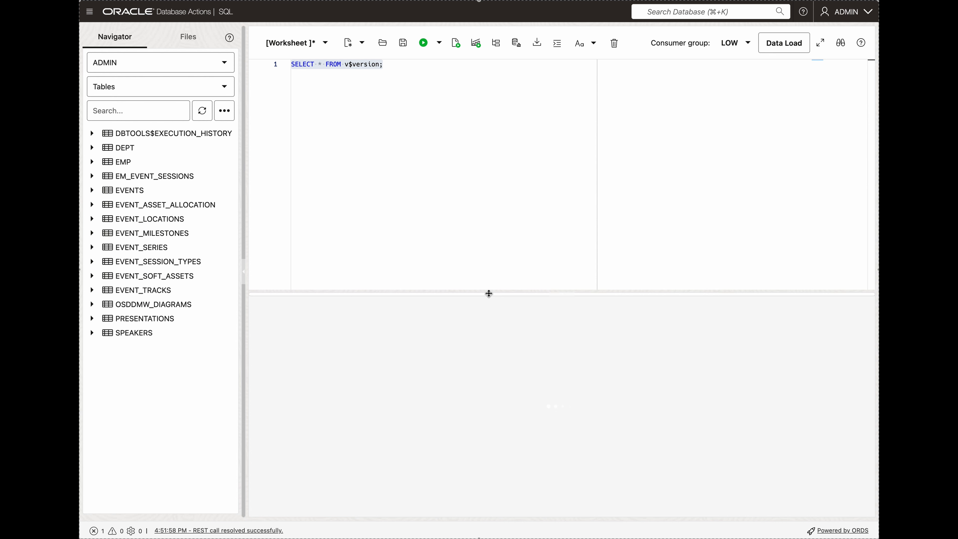
drag(487, 293, 467, 138)
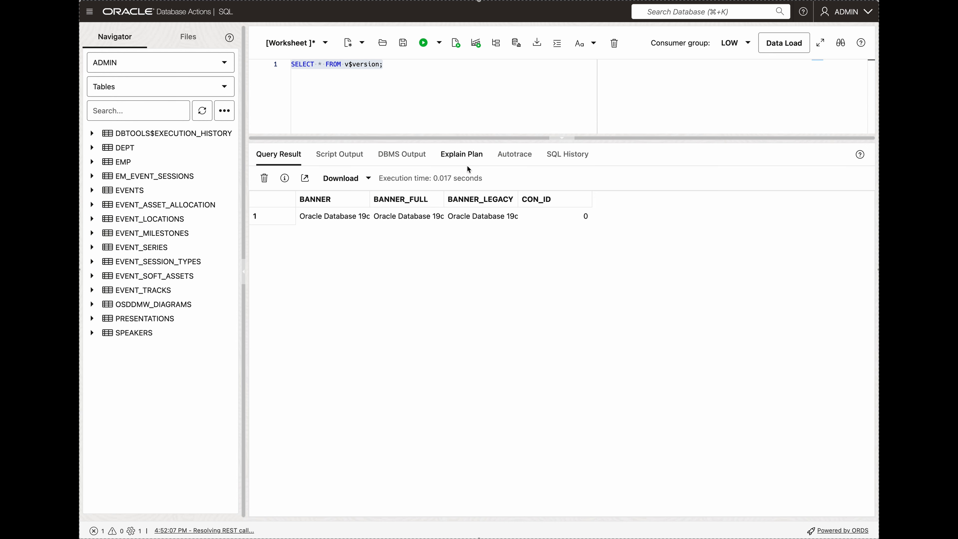
drag(442, 202, 579, 203)
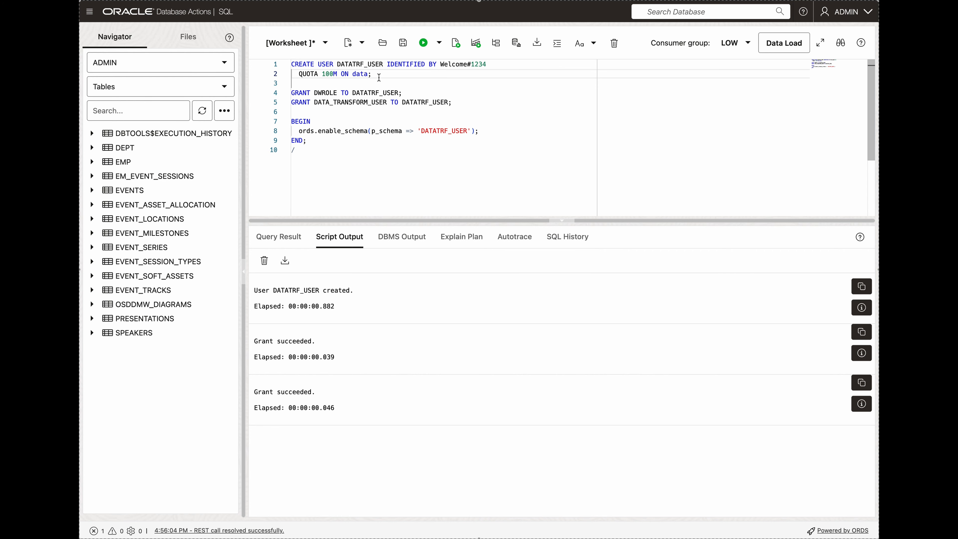
Highlight the CREATE USER statement for DATATRF_USER and its DWROLE and DATA_TRANSFORM_USER grant statements.
drag(379, 77, 292, 64)
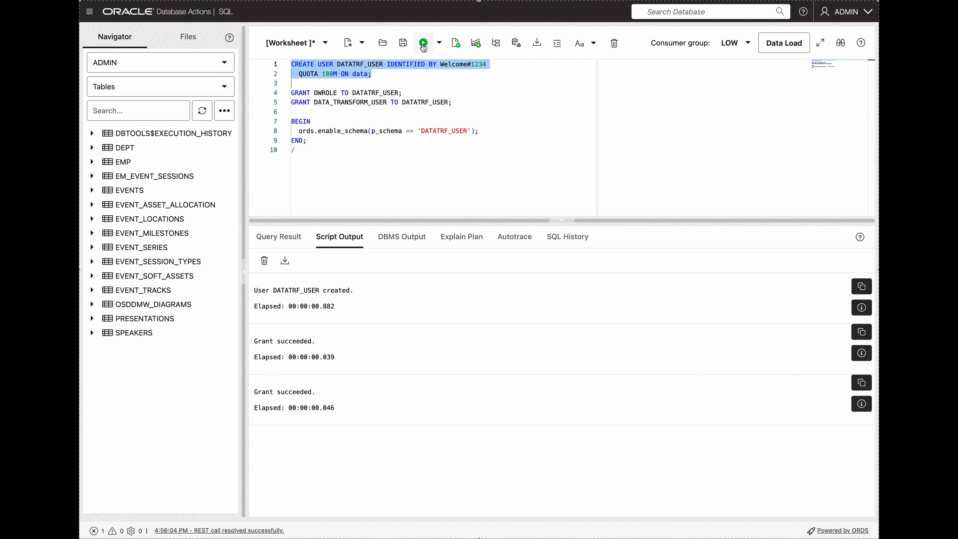
click(446, 102)
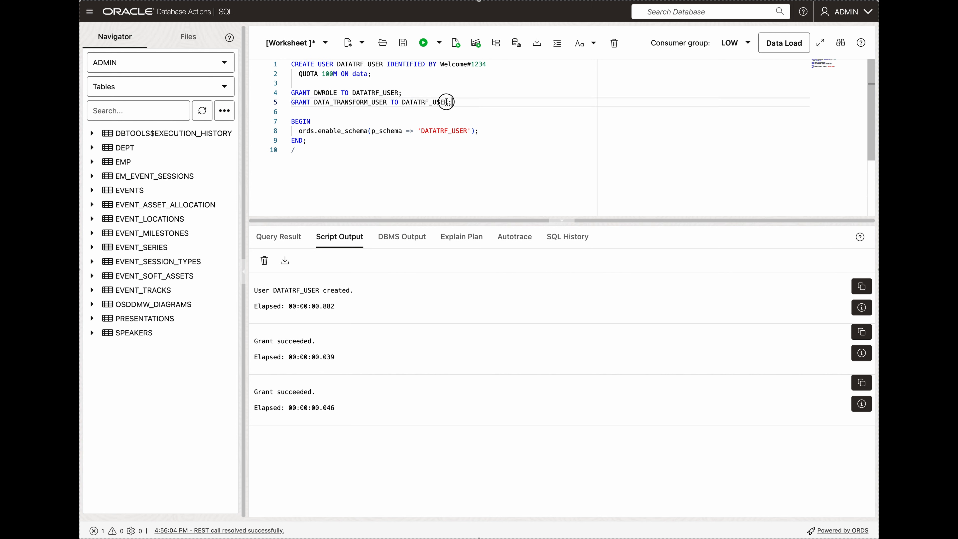
drag(450, 101, 291, 92)
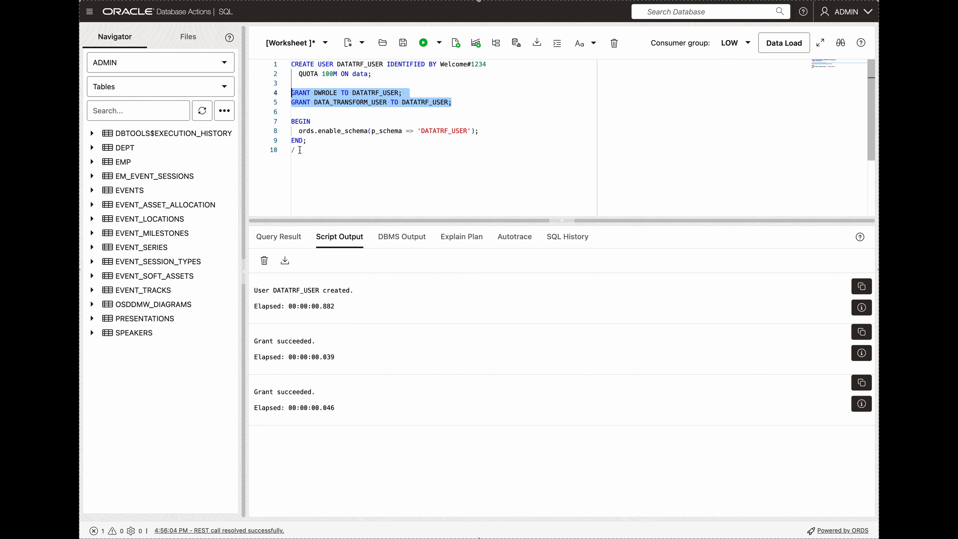
Run only the PL/SQL block that enables the DATATRF_USER schema with ords.enable_schema, and clear the script output.
drag(295, 150, 279, 124)
click(423, 42)
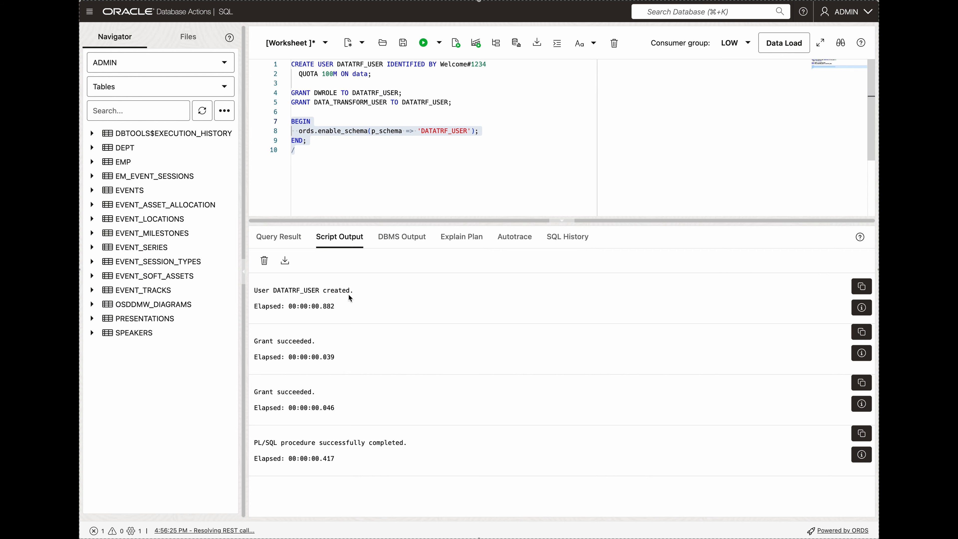
click(264, 261)
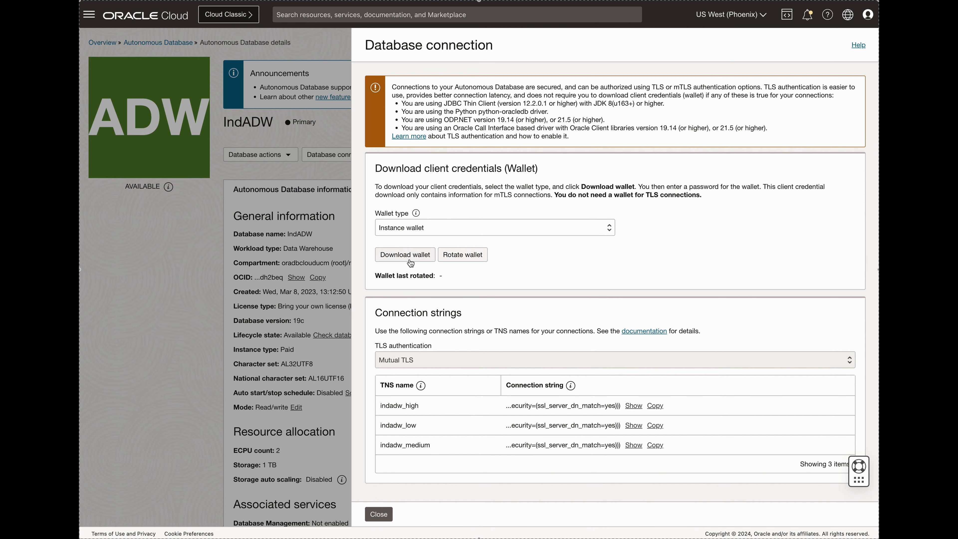
Download the IndADW instance wallet with the wallet password entered and confirmed, and close the connection details without saving the password in the browser.
click(407, 255)
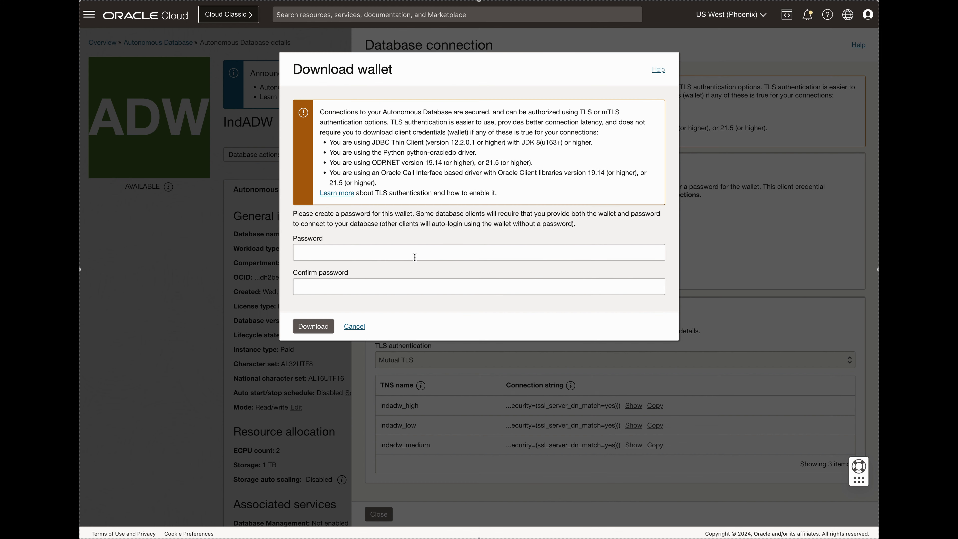
click(362, 253)
text(We•)
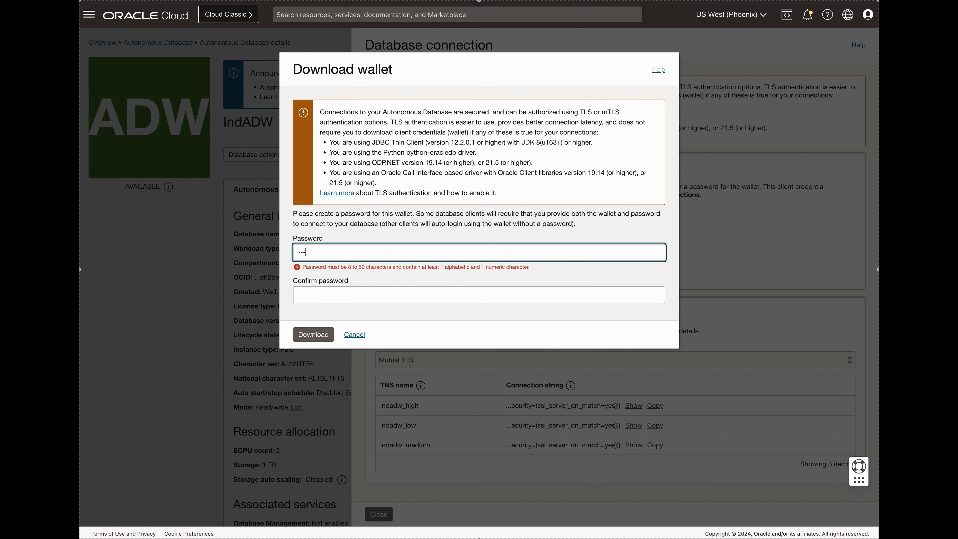
text(•••••)
key(Tab)
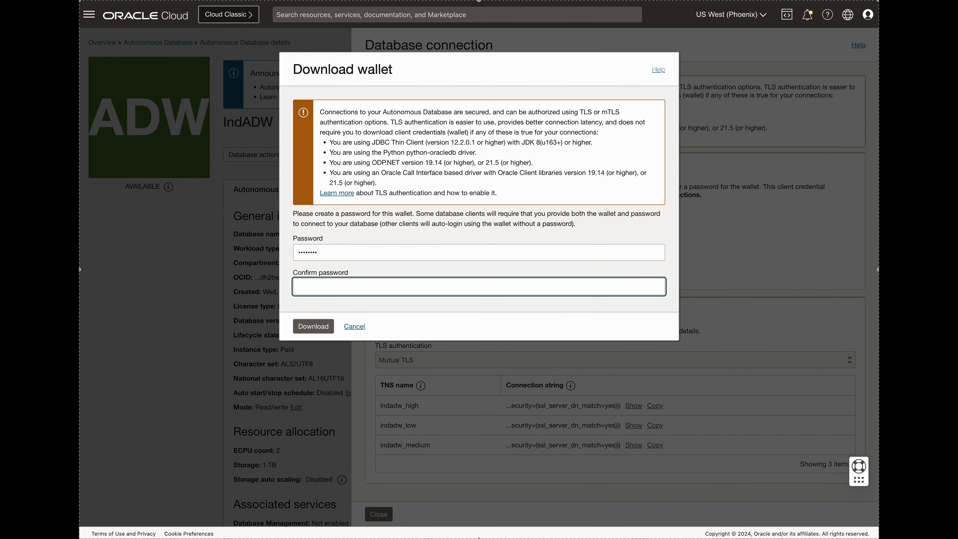
text(We••••••)
click(316, 325)
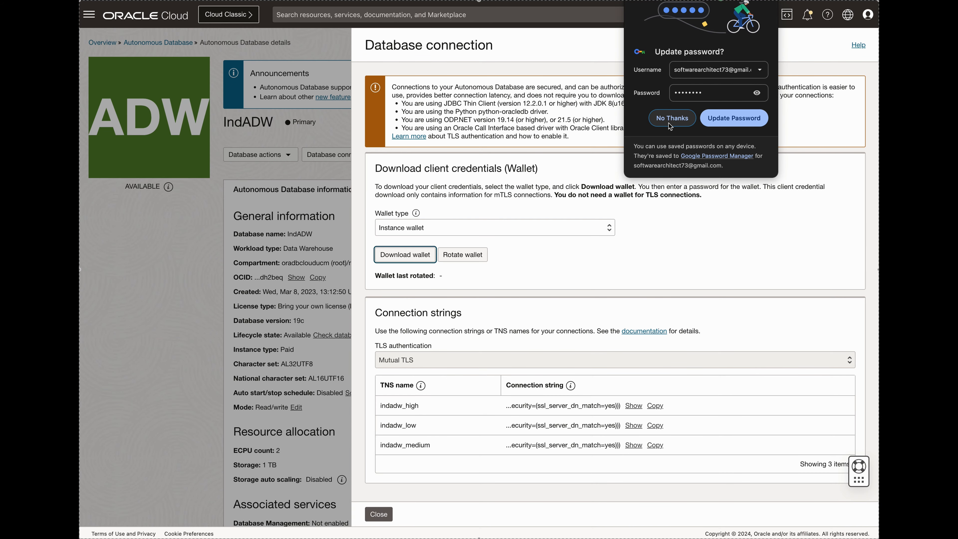
click(671, 120)
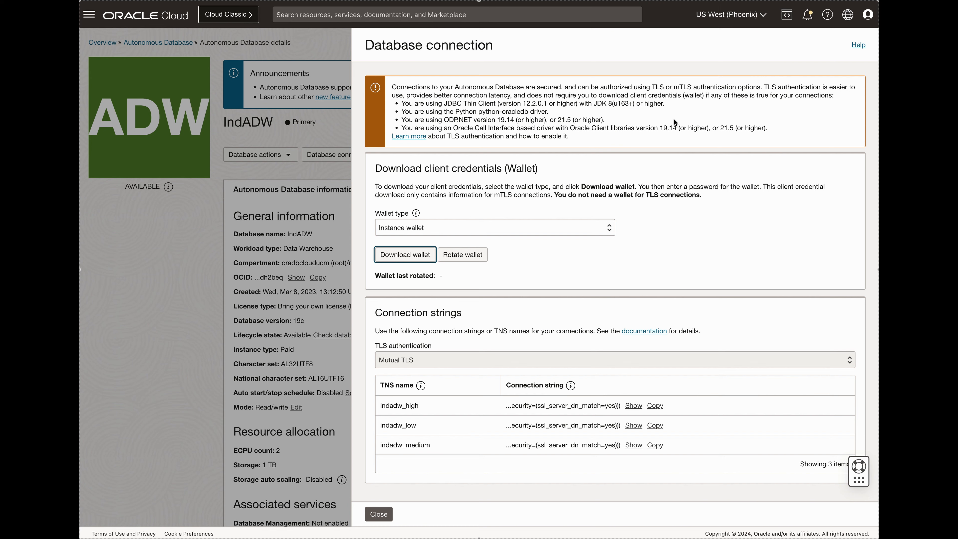
click(378, 514)
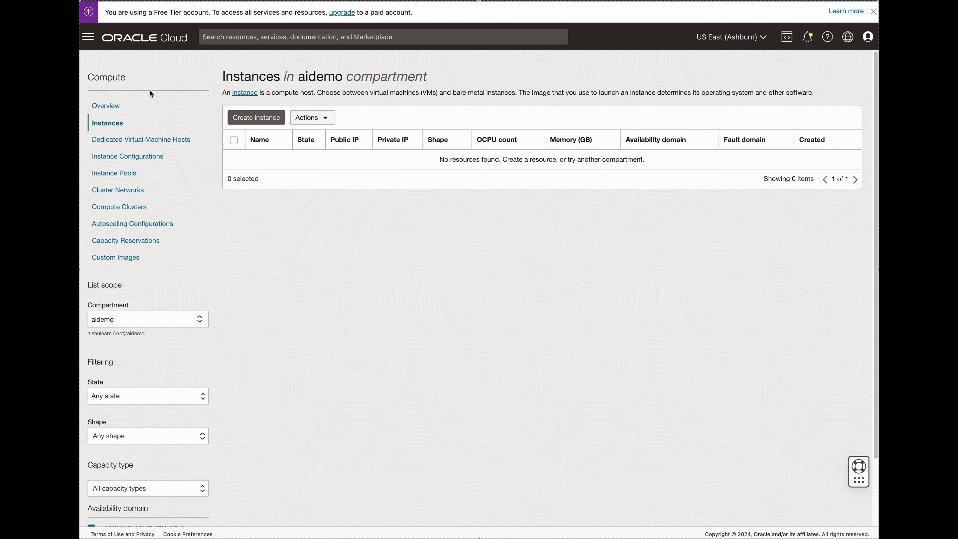
Open the Autonomous Data Warehouse list for the aidemo compartment and dismiss the Free Tier banner.
click(88, 37)
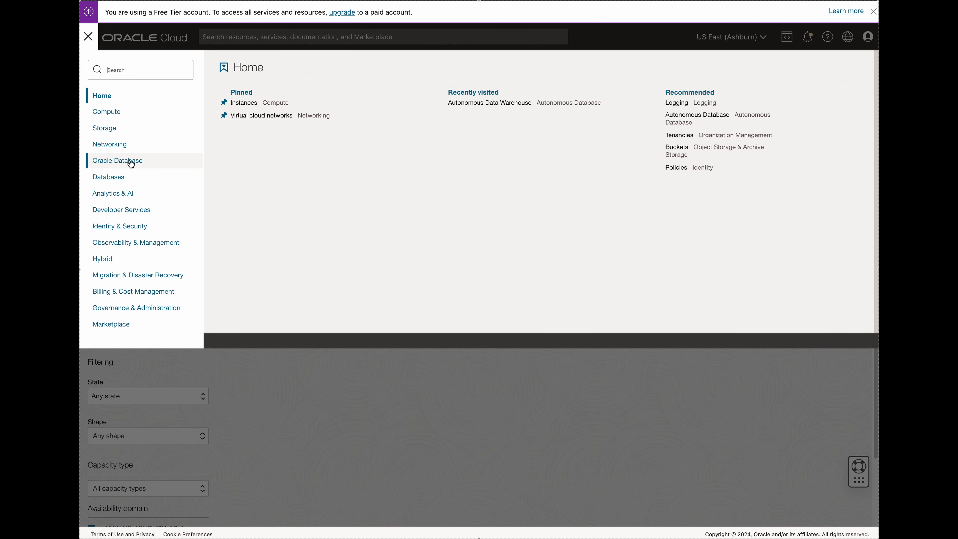
click(120, 178)
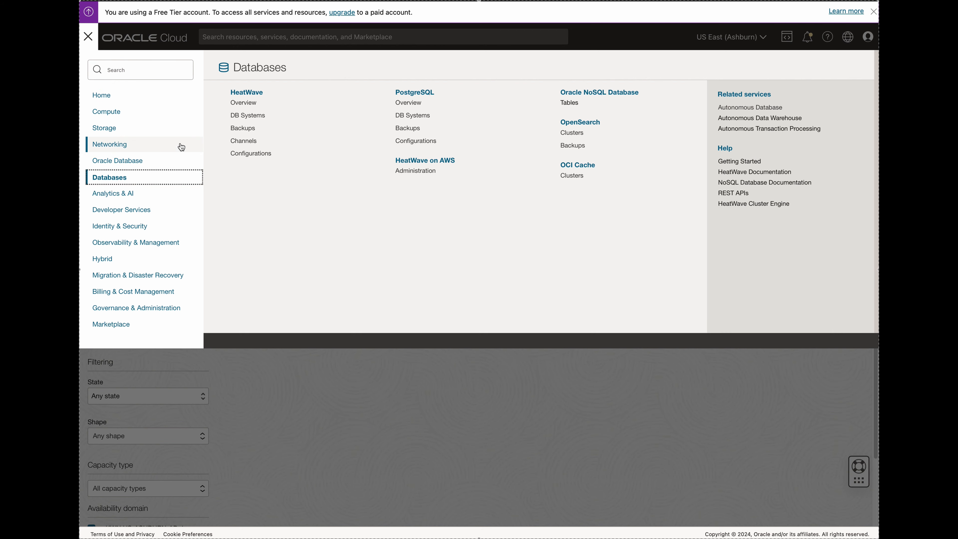
click(139, 162)
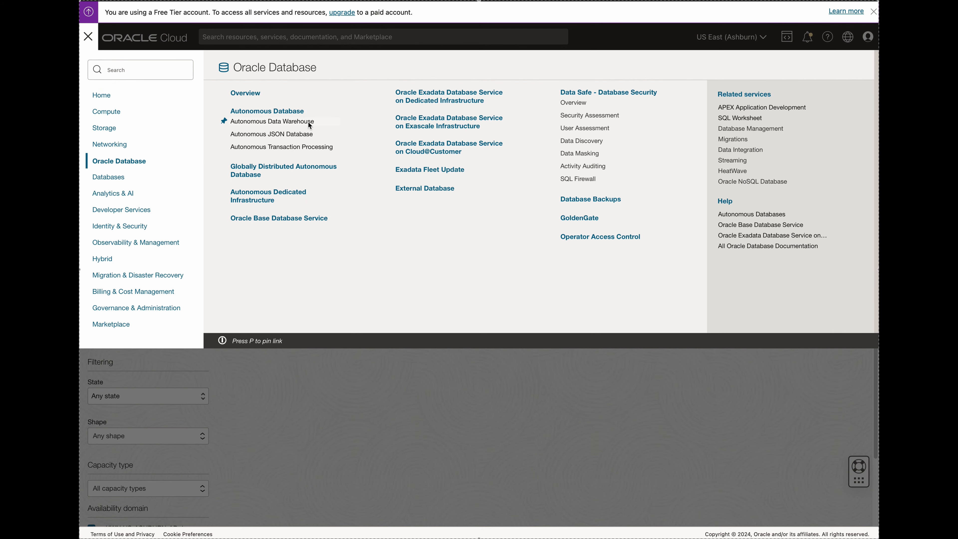
click(309, 123)
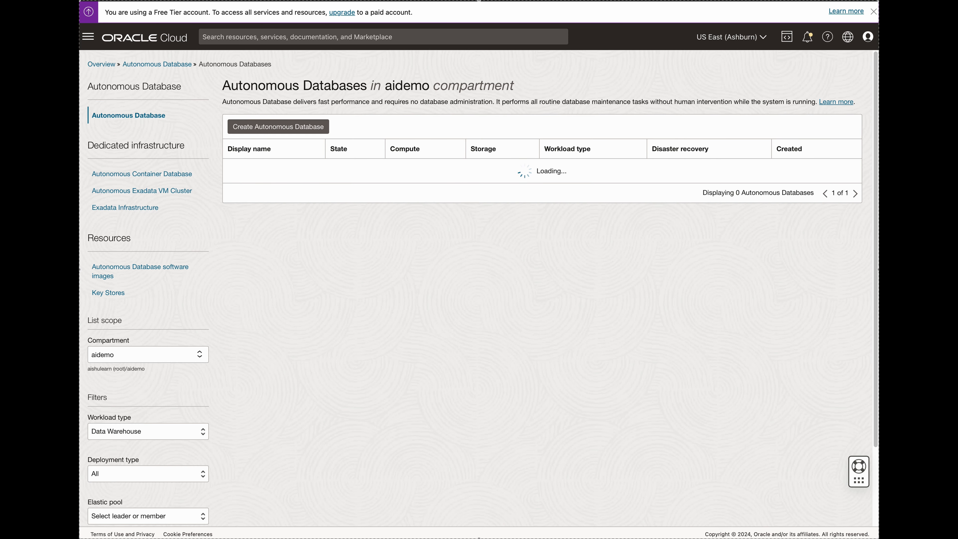
click(873, 12)
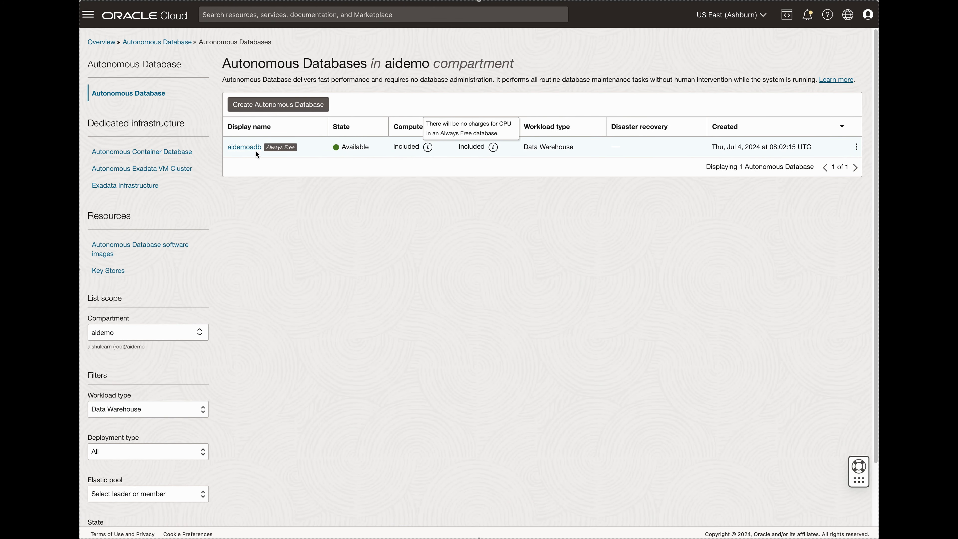
Open the connection details of the aidemoadb database and enter the wallet password for downloading its instance wallet.
click(246, 147)
click(331, 96)
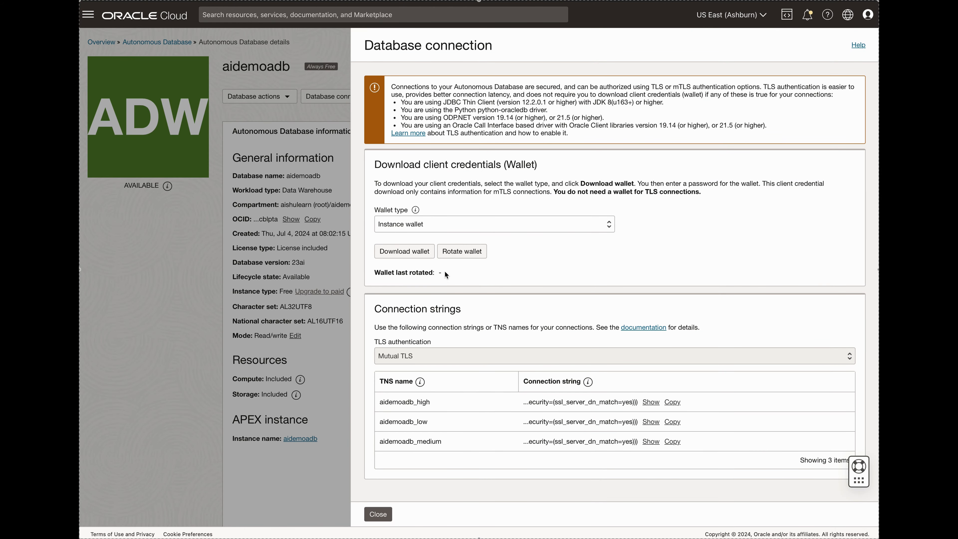
click(413, 251)
click(367, 253)
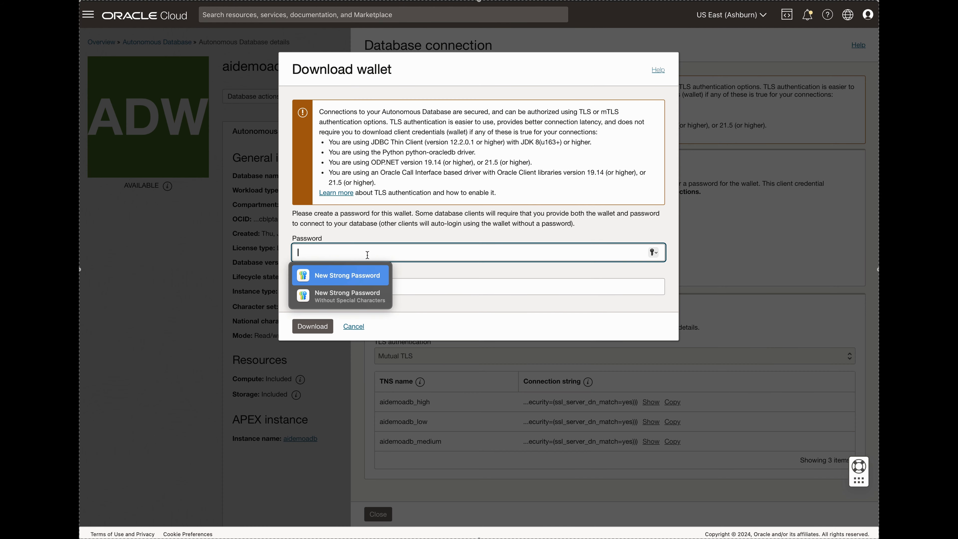
text(Welcome123)
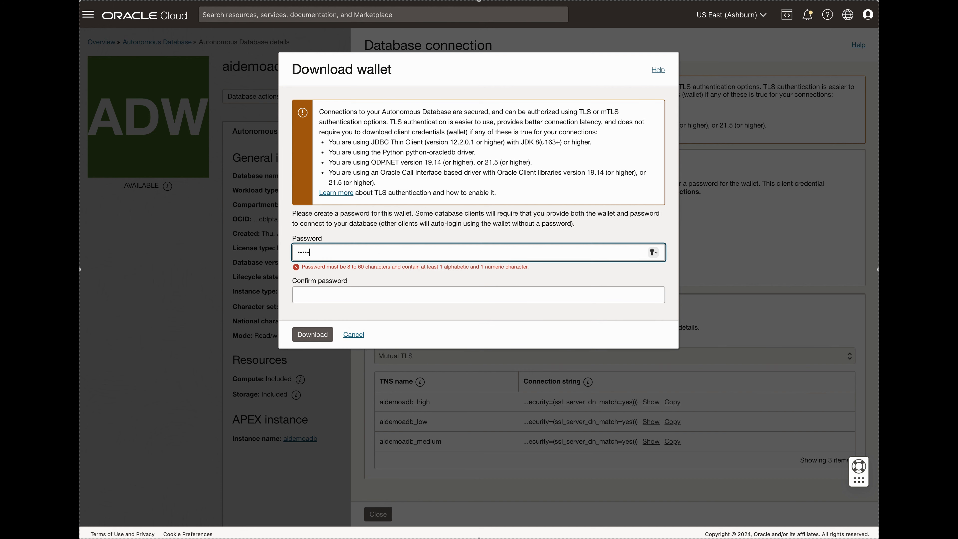
key(Tab)
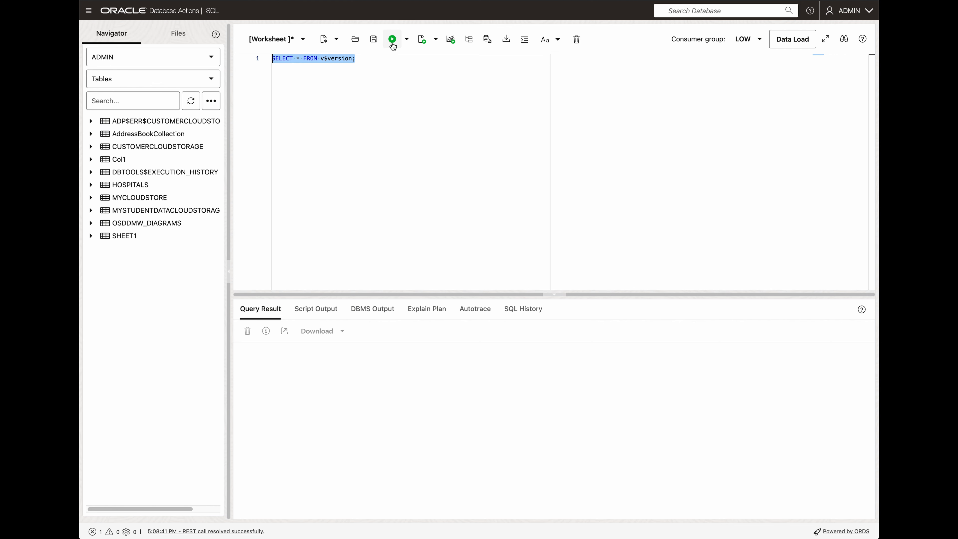
Run SELECT * FROM v$version; on the aidemoadb database and widen the BANNER column to read its version.
click(392, 39)
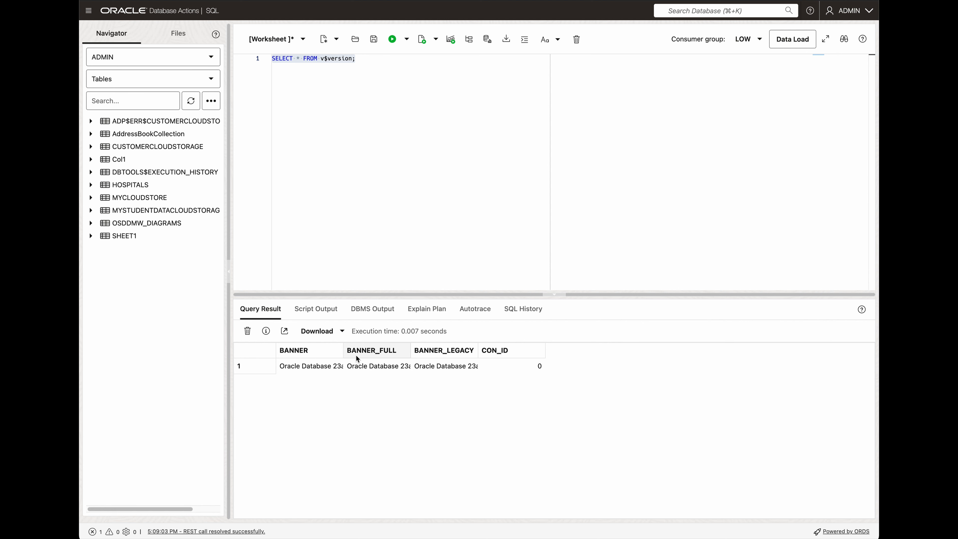
drag(343, 350, 529, 353)
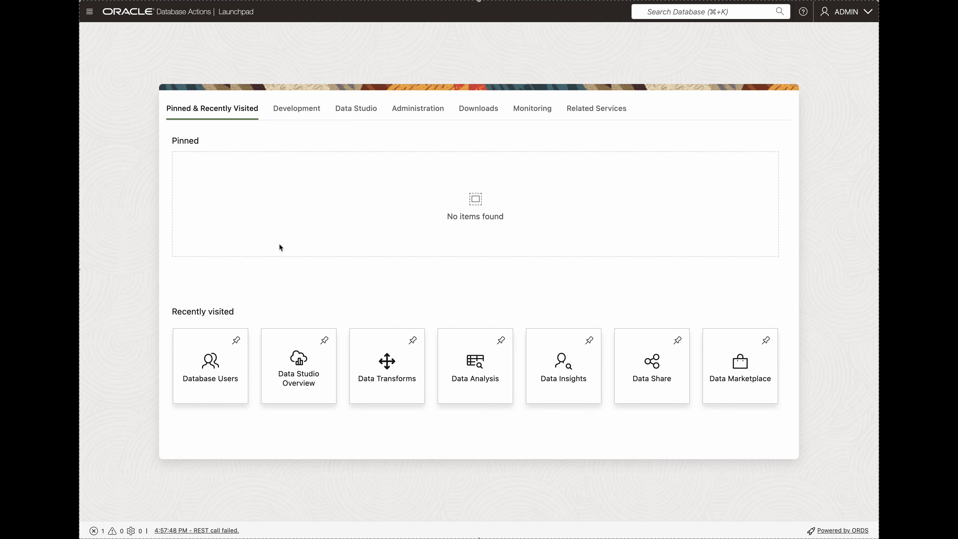
Open Data Transforms from the Data Studio tools and connect as DATATRF_USER.
click(355, 115)
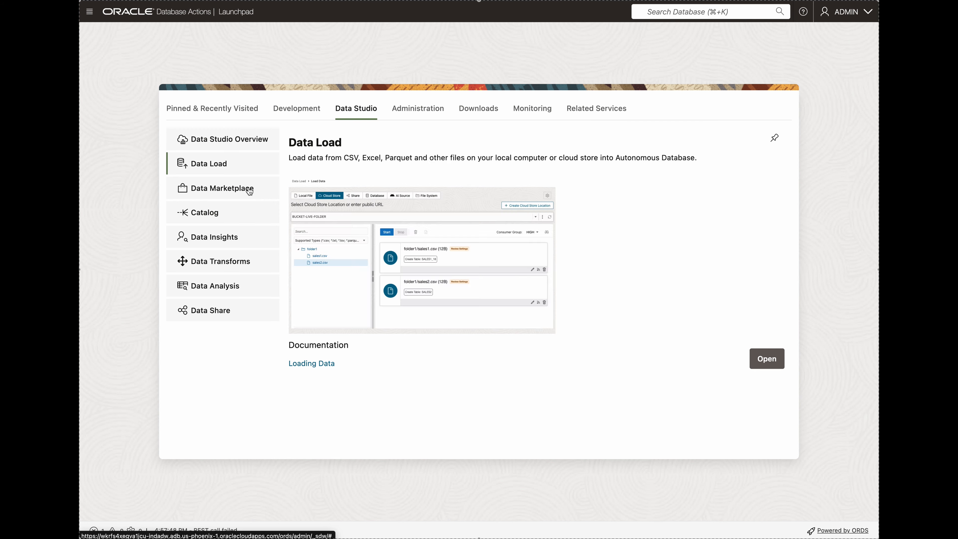
click(205, 262)
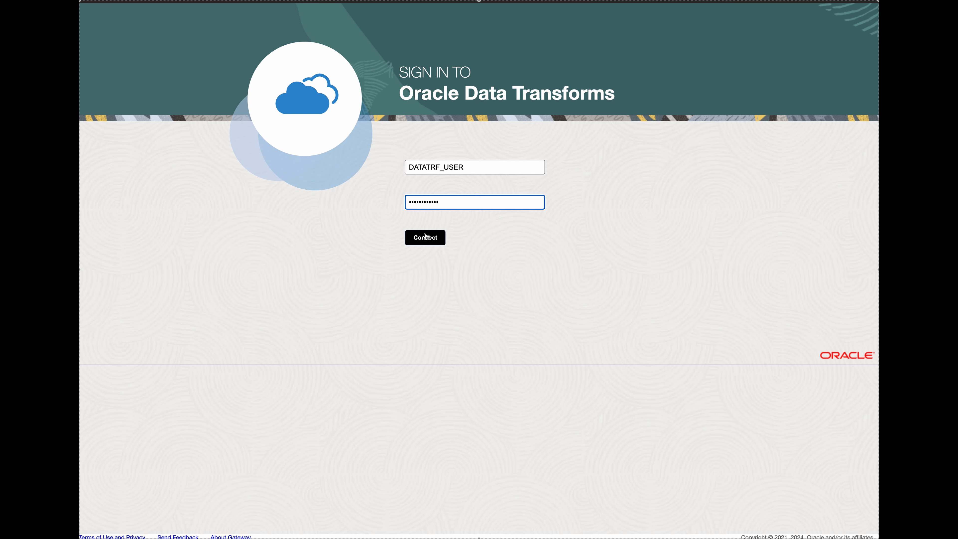
click(425, 237)
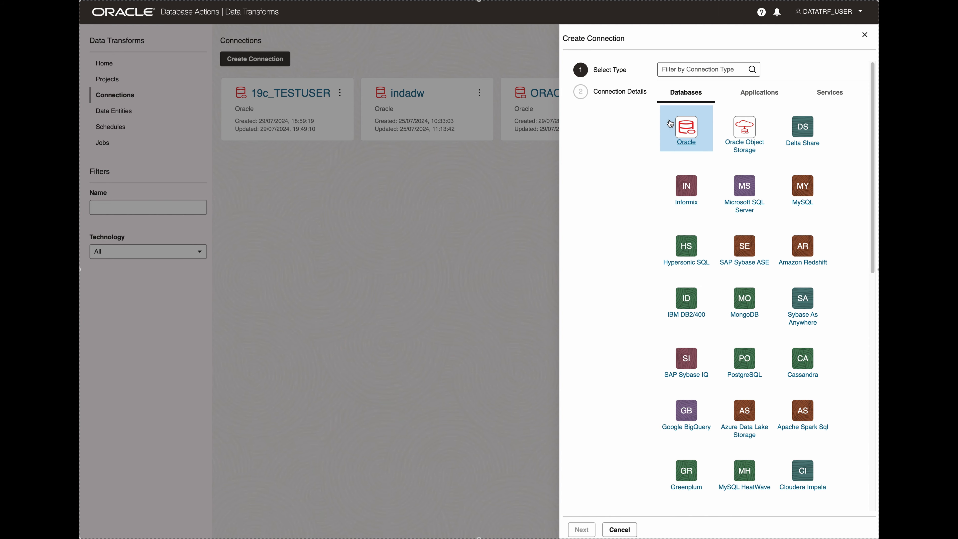
Start a new connection of the Oracle database type and name it 19c_SOURCE.
click(693, 144)
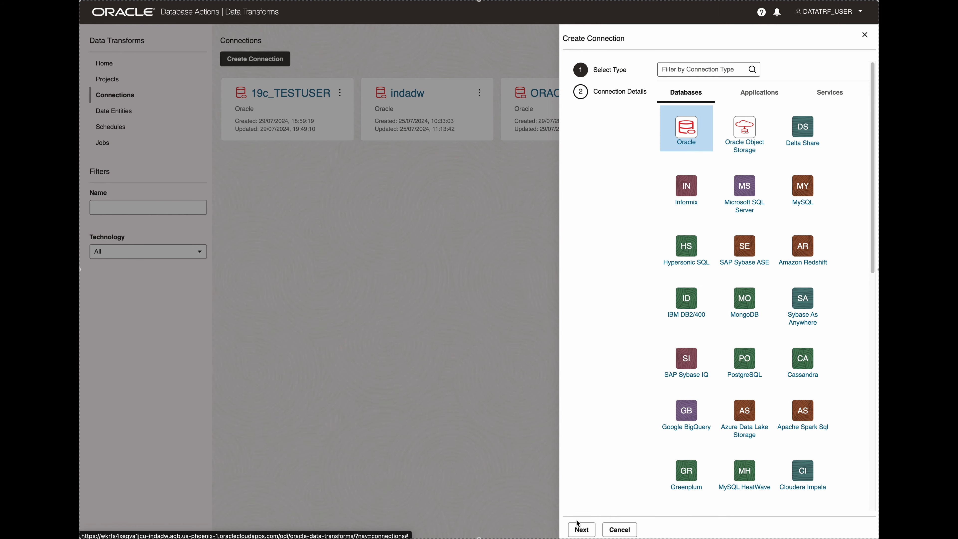
click(581, 530)
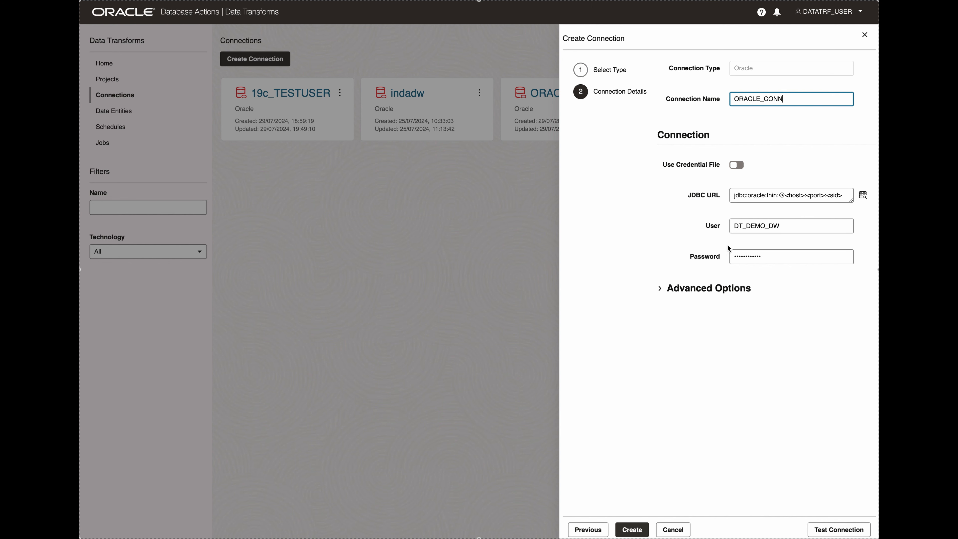
drag(788, 99, 729, 100)
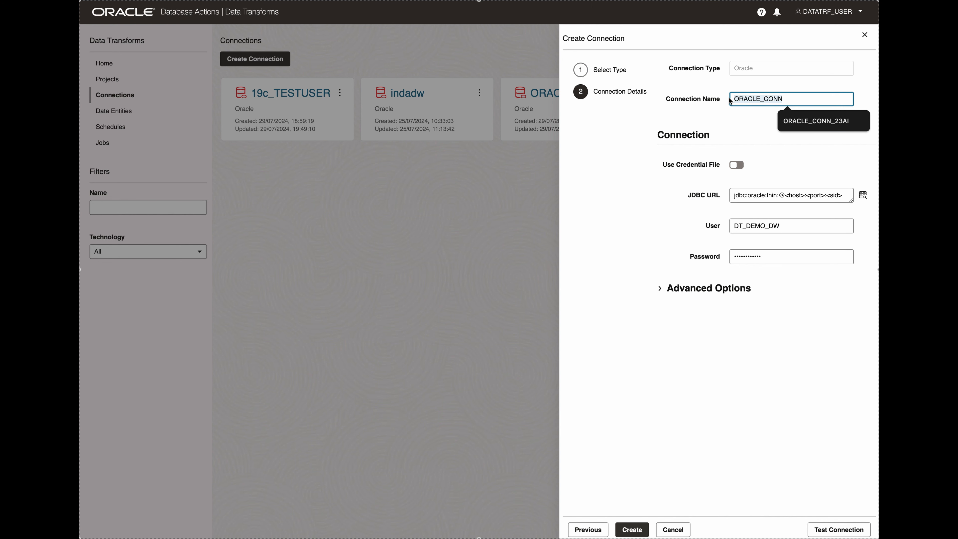
text(19c)
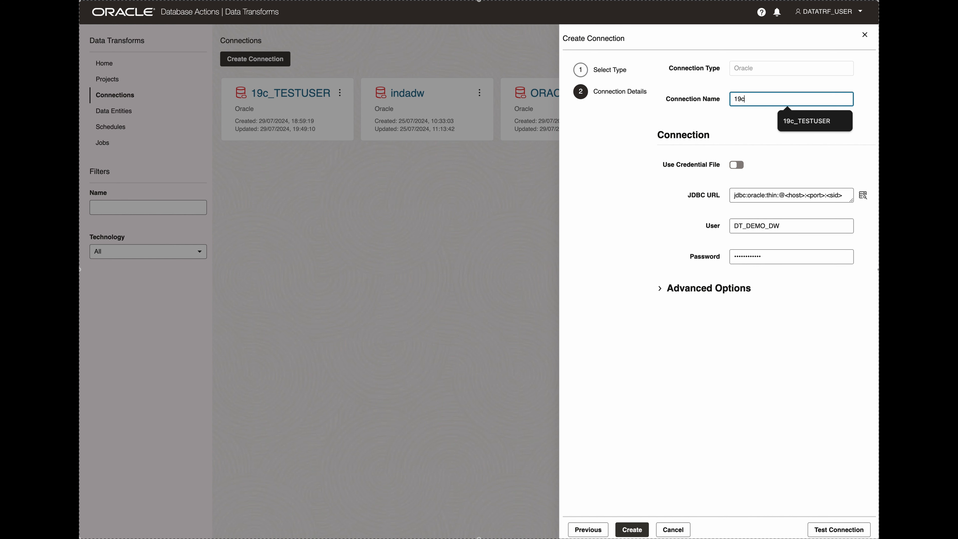
text(_SOURCE)
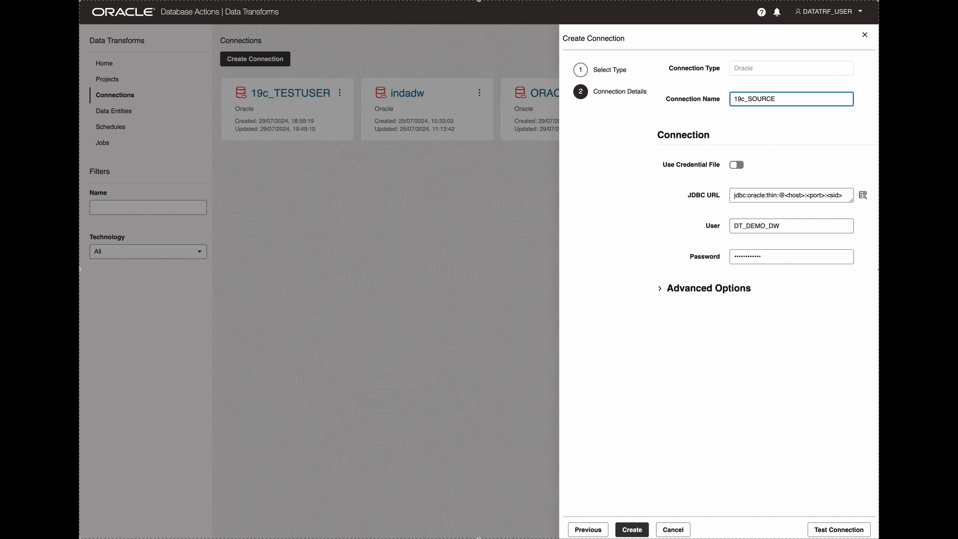
key(Tab)
Enable the credential file for 19c_SOURCE, upload Wallet_IndADW.zip as its wallet and select the indadw_high service.
click(738, 167)
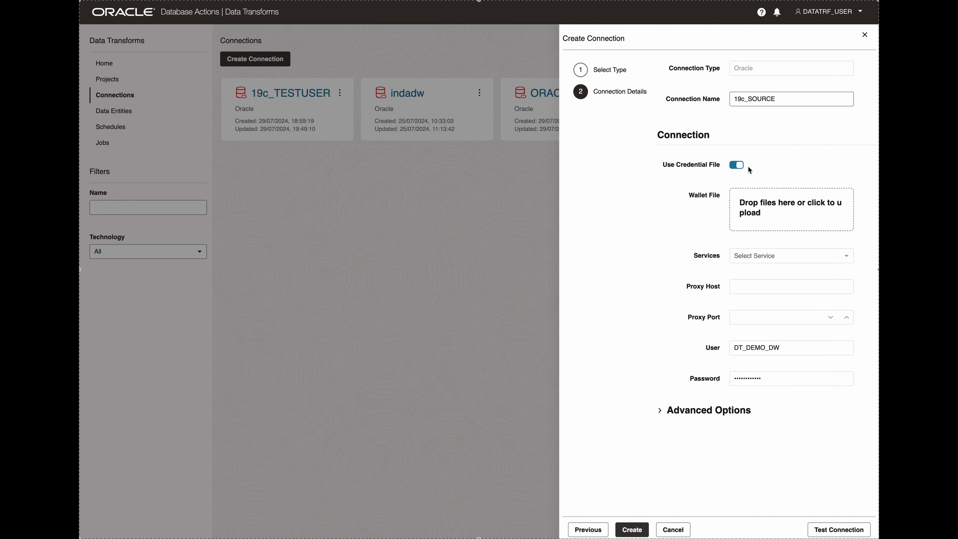
click(783, 206)
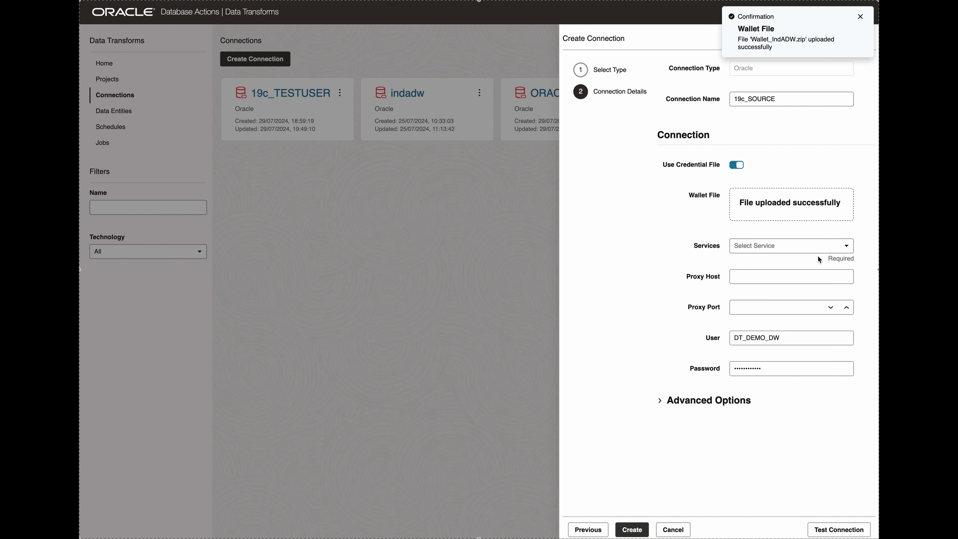
click(847, 251)
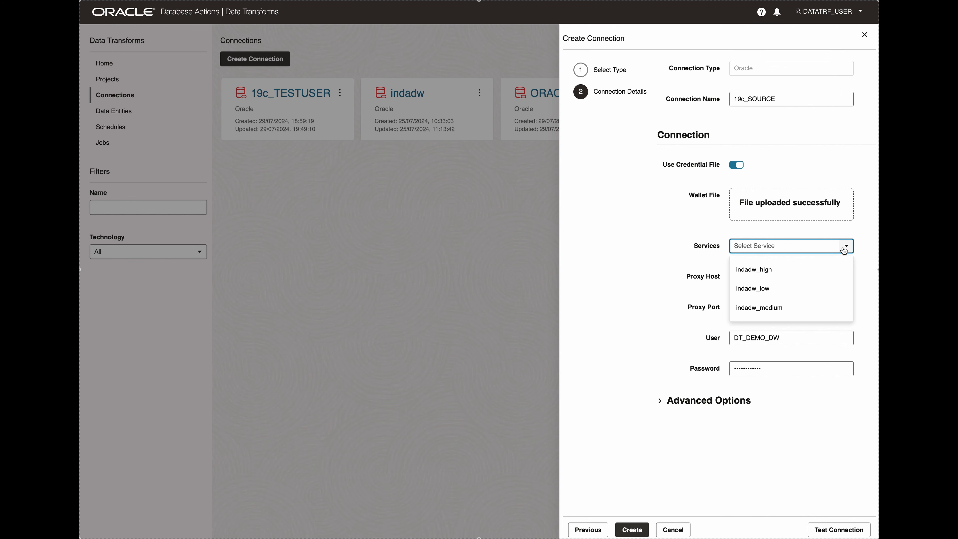
click(767, 268)
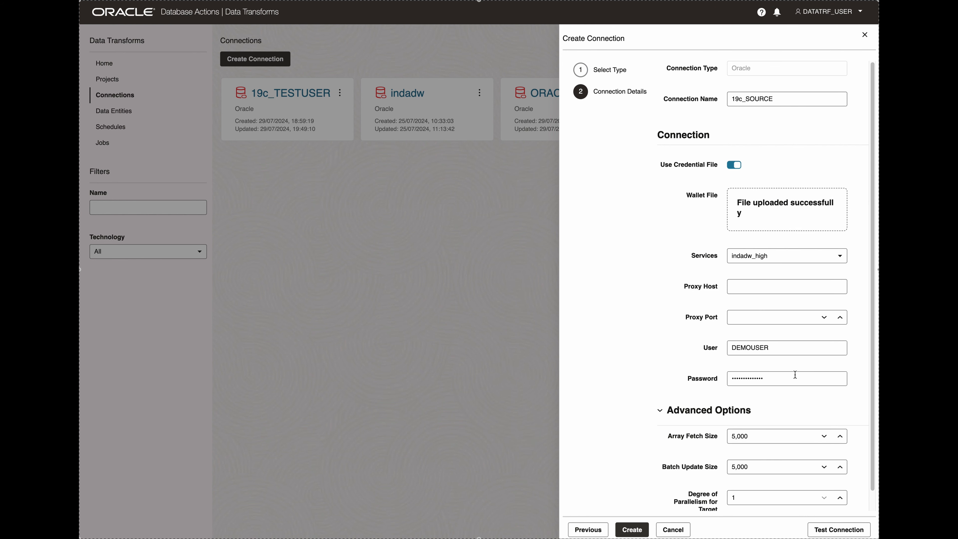
Enter TESTUSER1 and its password for the 19c_SOURCE connection, test the connection and create it.
click(773, 349)
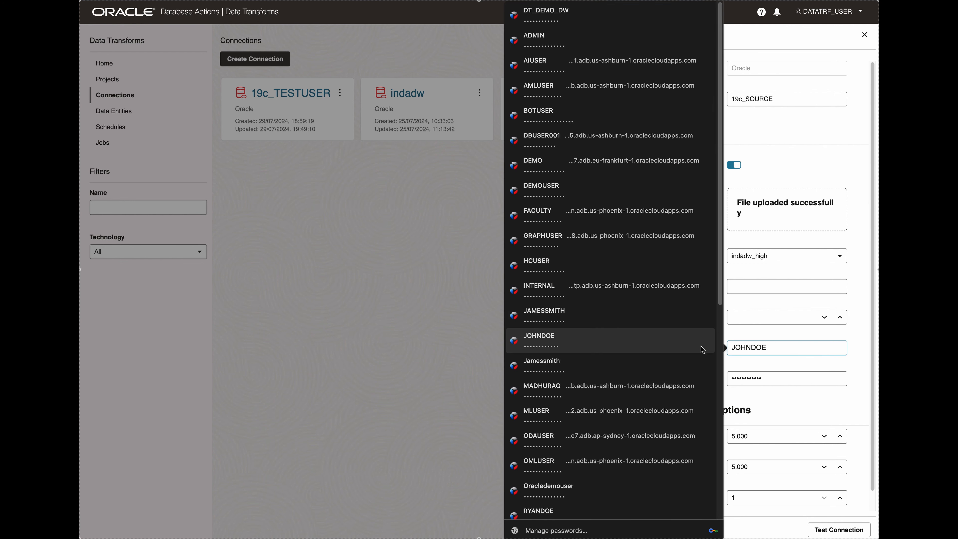
text(TESTUSER1)
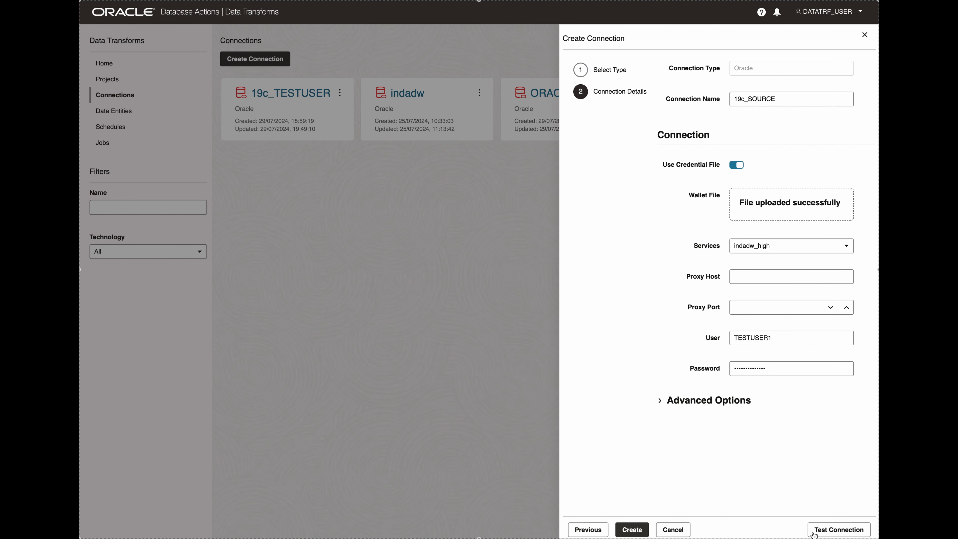
click(836, 528)
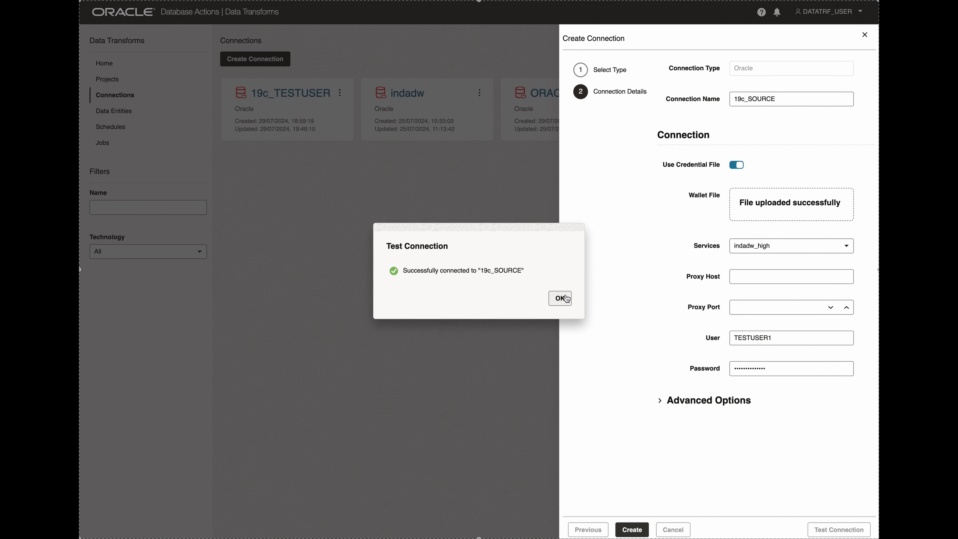
click(561, 298)
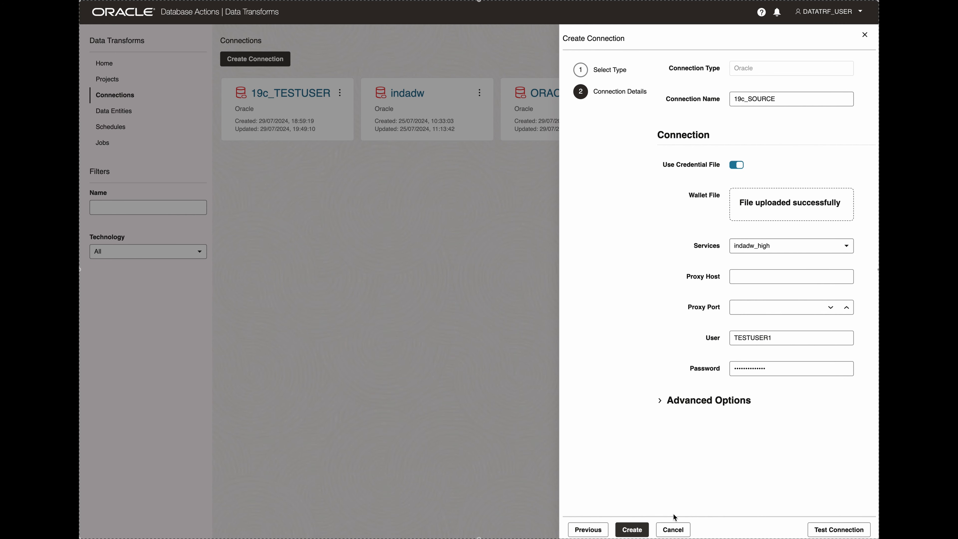
click(637, 529)
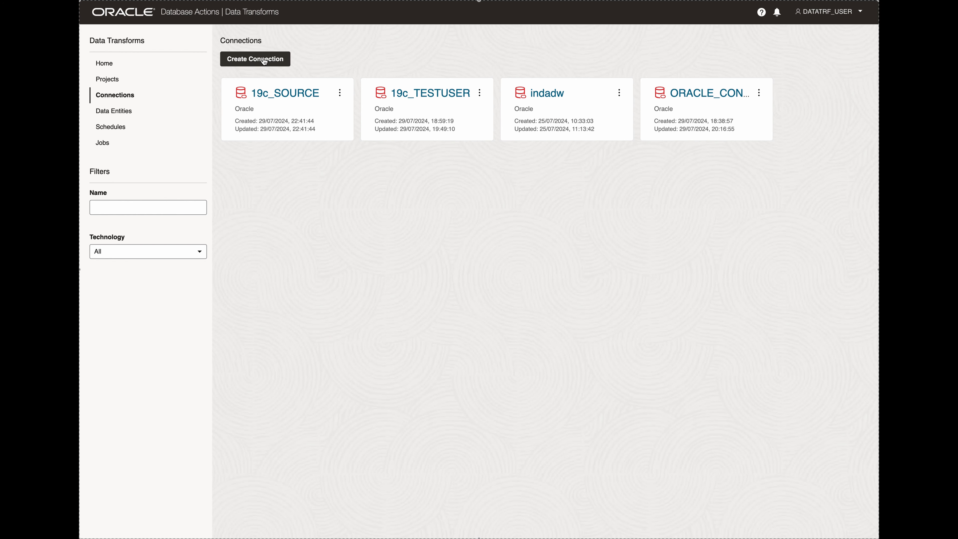
Start another connection of the Oracle database type and name it 23ai_DESTINATION.
click(263, 60)
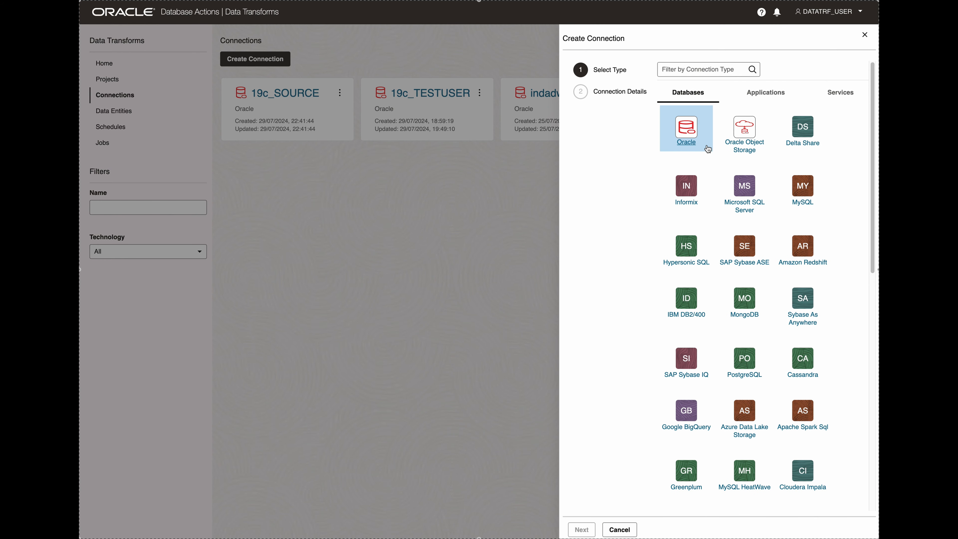
click(688, 146)
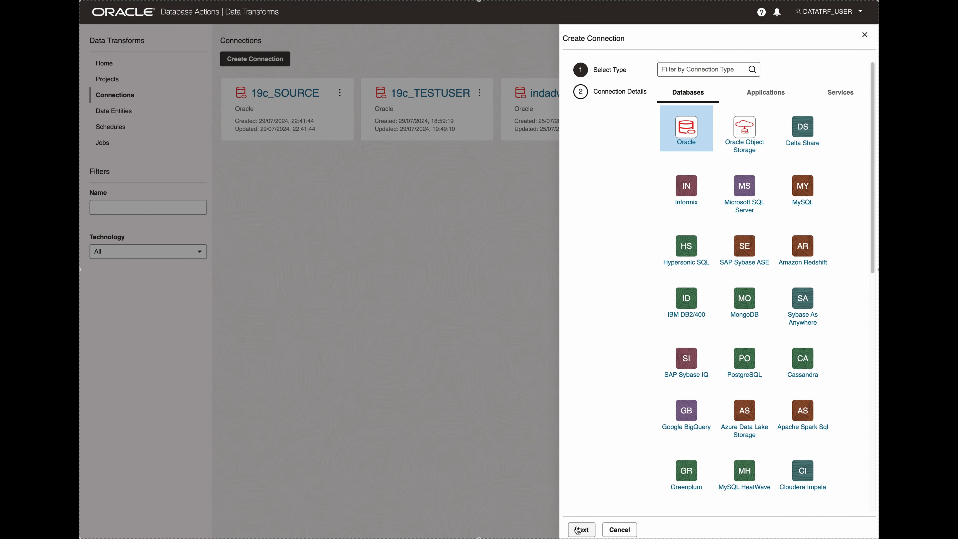
click(577, 530)
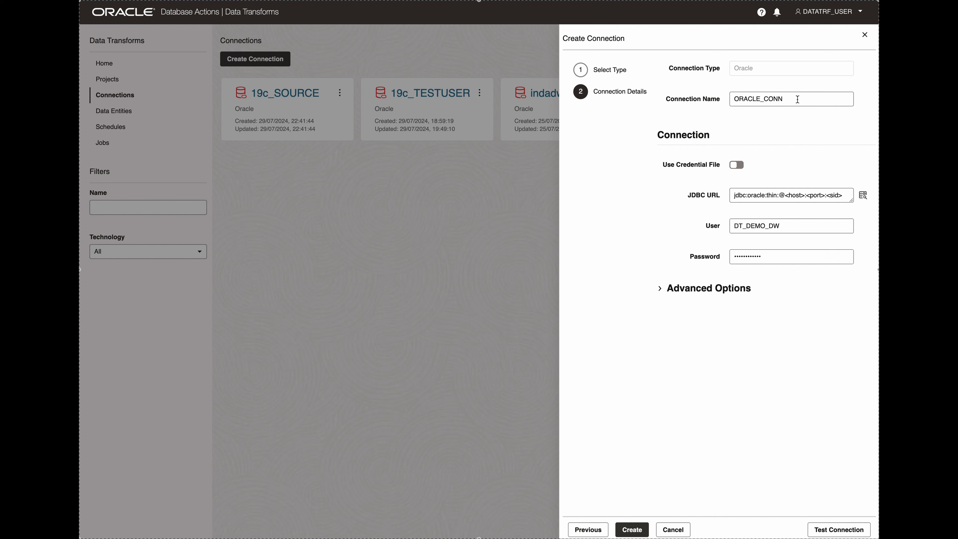
click(703, 91)
text(23)
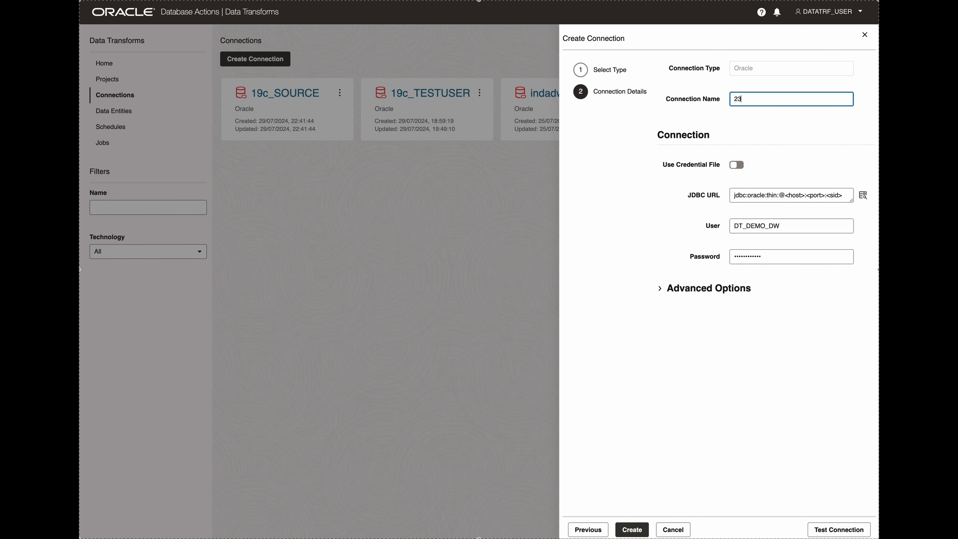
text(ai_DESTINATION)
key(Tab)
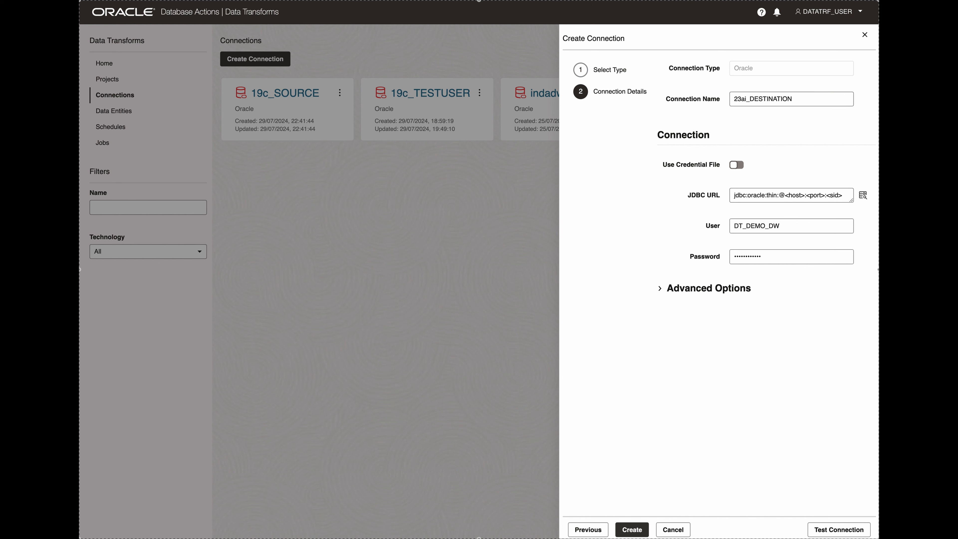
Enable the credential file for 23ai_DESTINATION, upload the aidemoadb wallet and select the aidemoadb_high service.
click(737, 165)
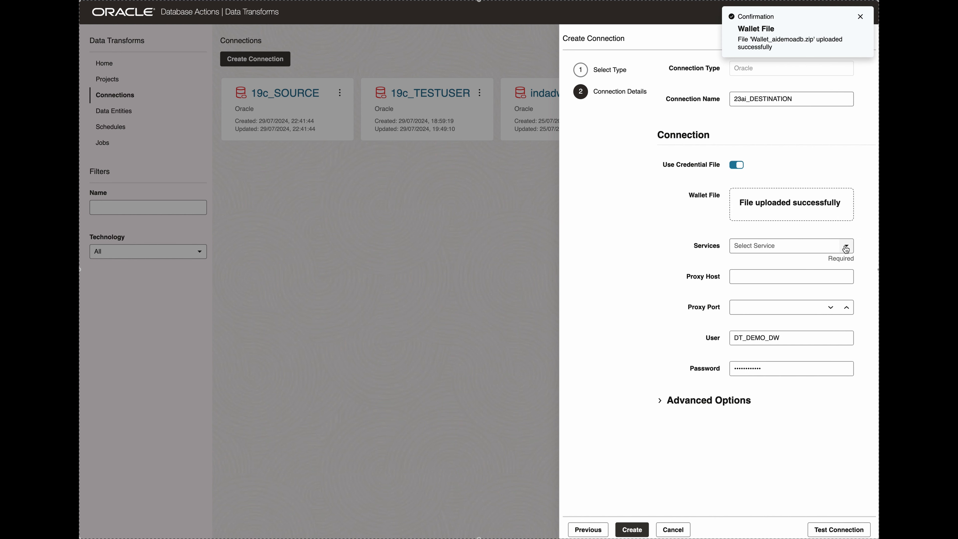
click(845, 247)
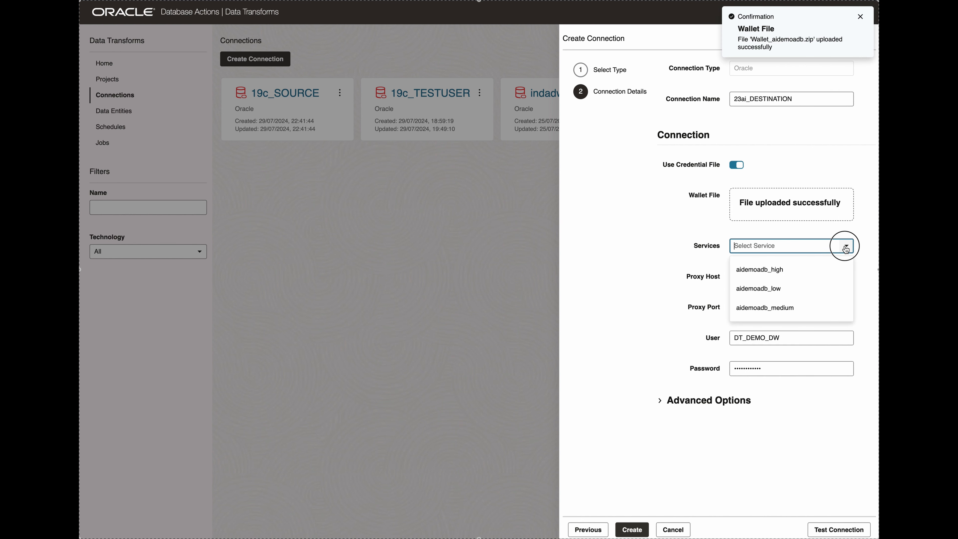
click(791, 270)
Enter DOCUSER and its password for the 23ai_DESTINATION connection, test the connection and create it.
double_click(744, 371)
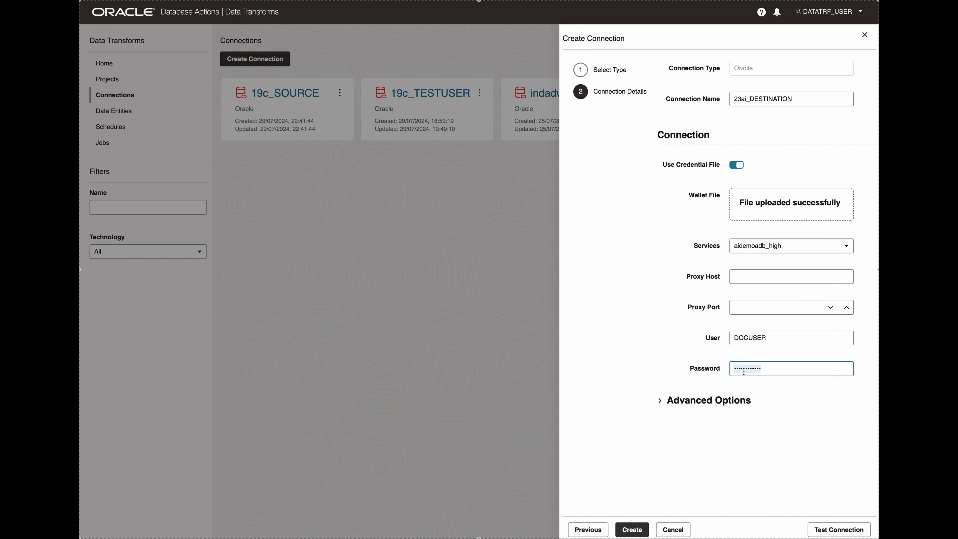
text(•)
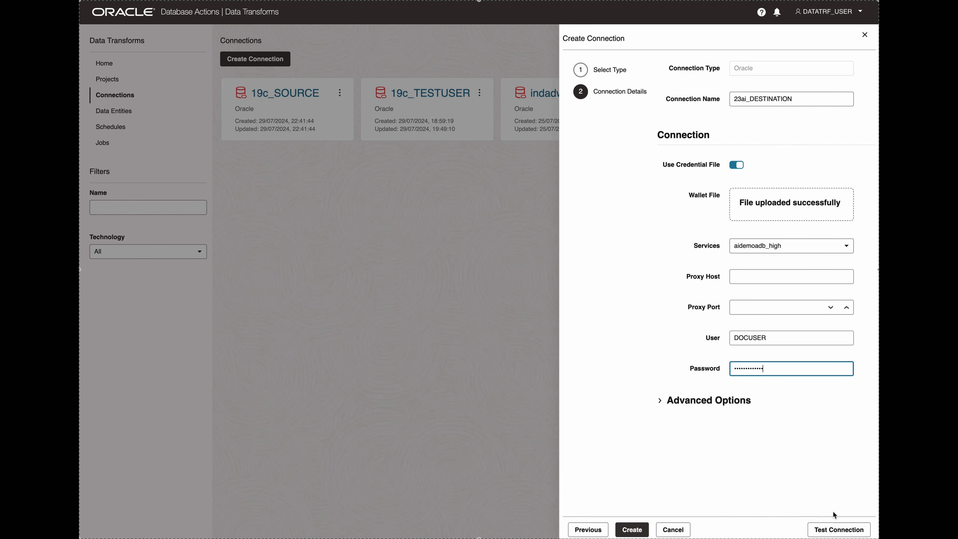
click(849, 530)
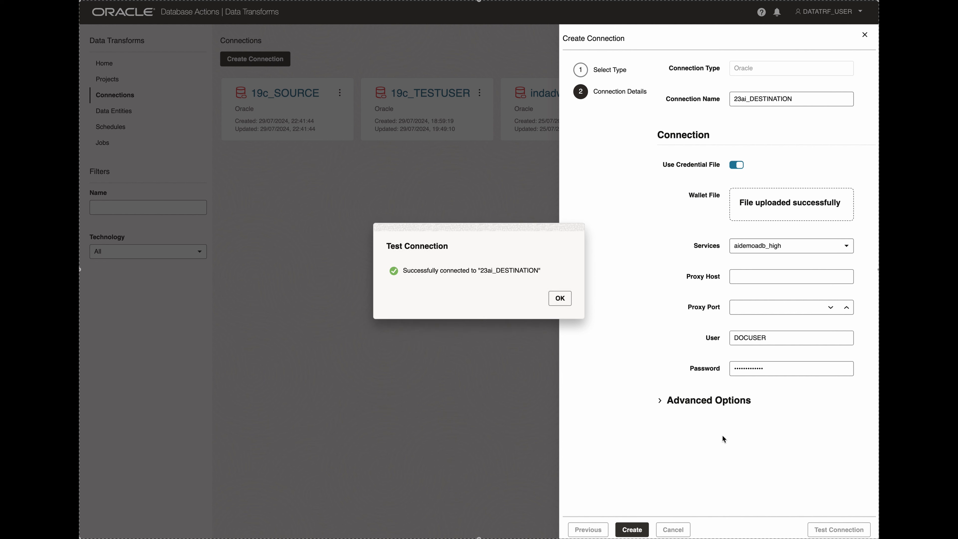
click(558, 296)
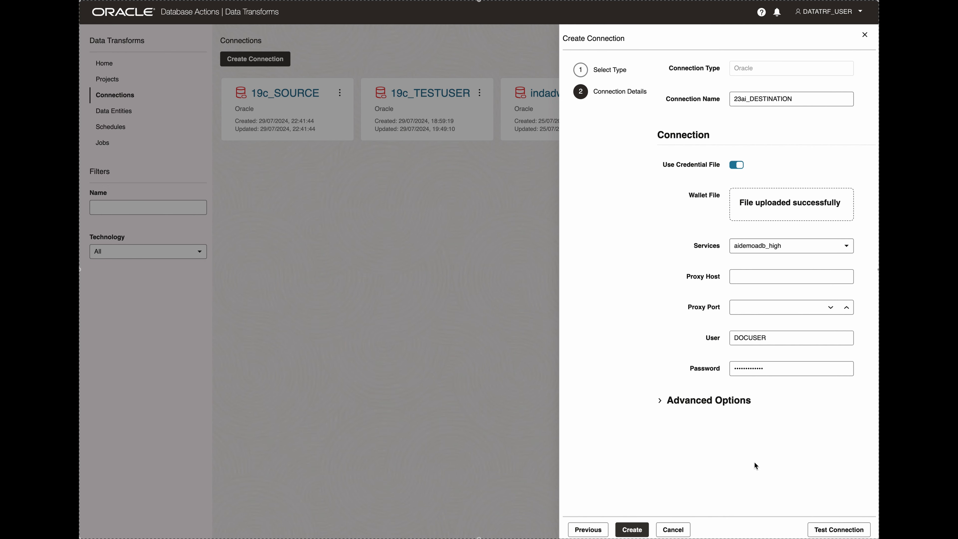
click(635, 530)
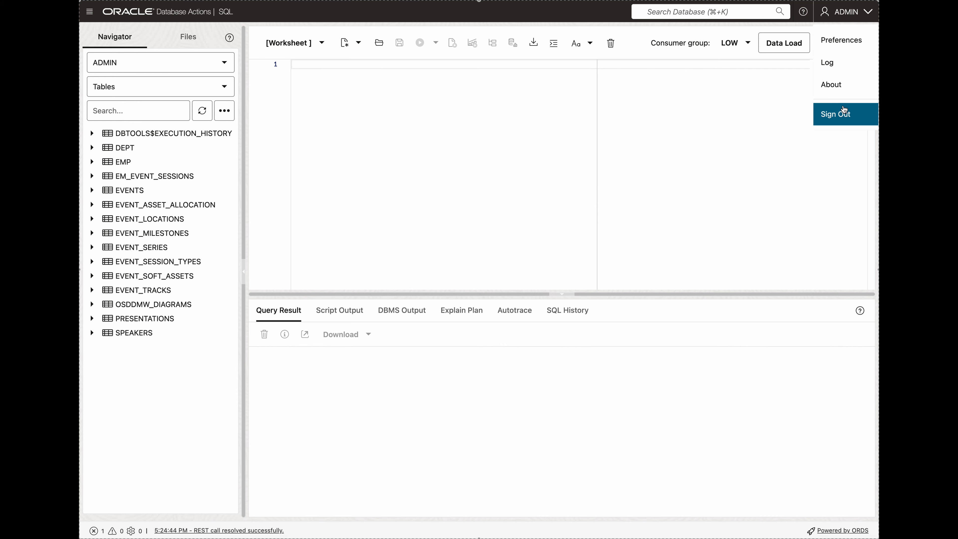
In Database Actions SQL, switch from ADMIN to TESTUSER1 and create the EMPLOYEE_INCOME table with columns EMPID, NAME, SALARY and BONUS.
click(843, 109)
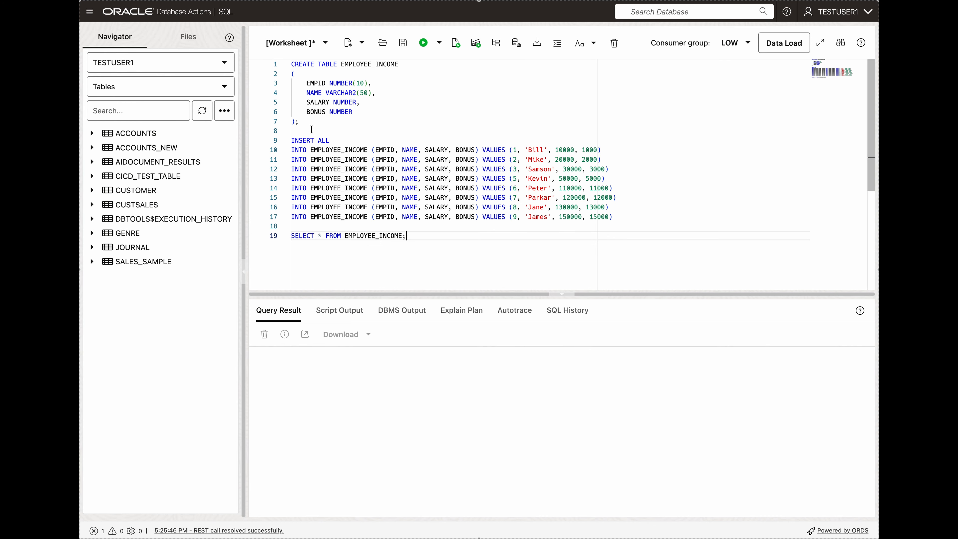
drag(299, 121, 267, 66)
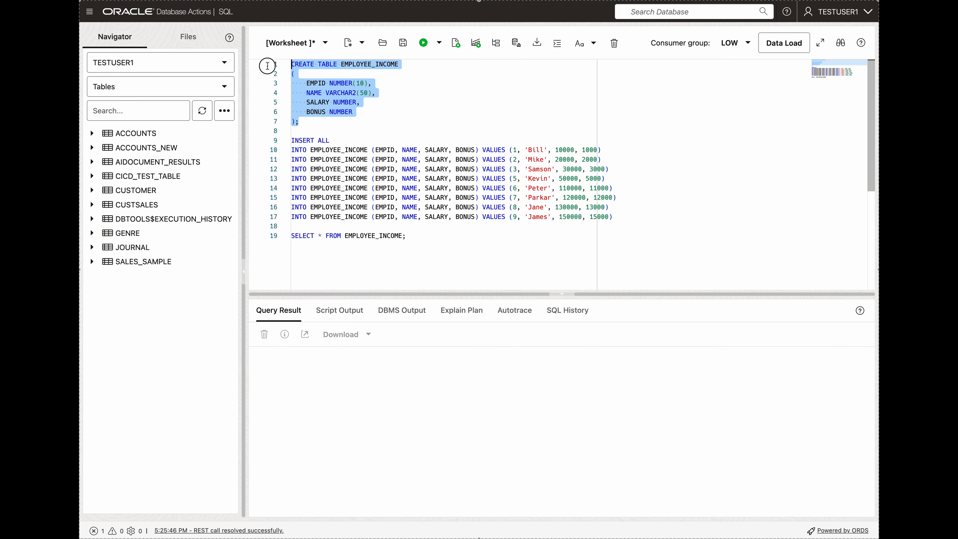
click(422, 44)
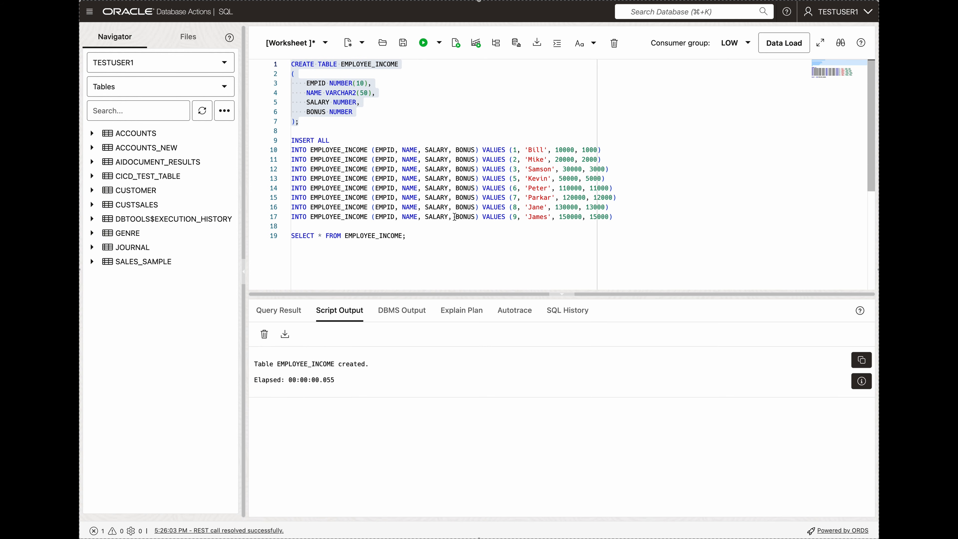
Run the eight separate INSERT INTO EMPLOYEE_INCOME statements in the worksheet to load the employee rows.
drag(292, 140, 329, 140)
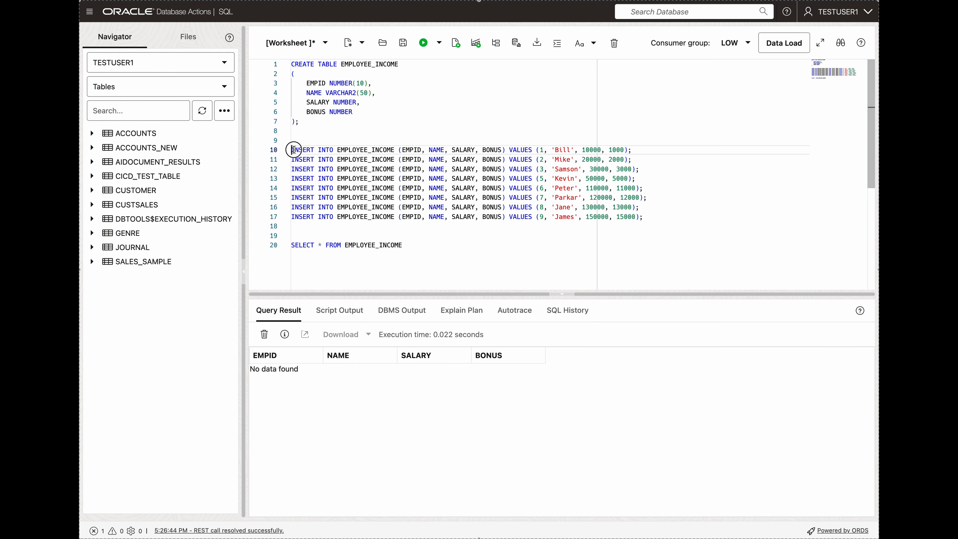
drag(293, 150, 655, 219)
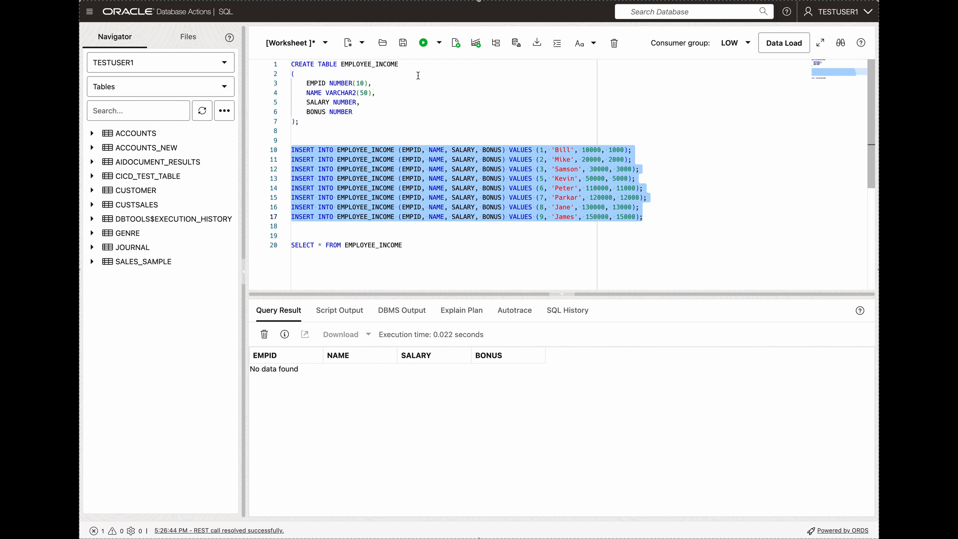
click(423, 43)
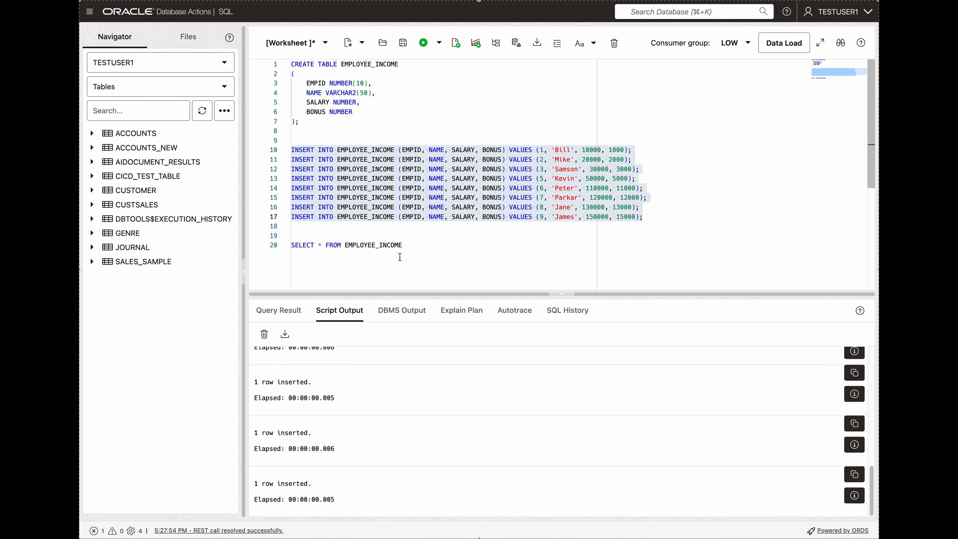
Run only SELECT * FROM EMPLOYEE_INCOME to check the inserted rows.
click(404, 245)
drag(403, 245, 282, 246)
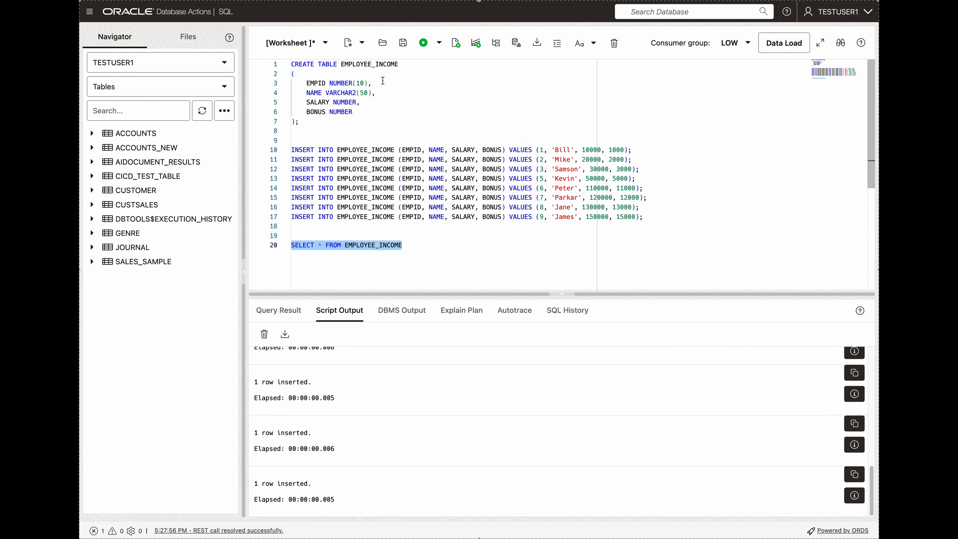
click(425, 47)
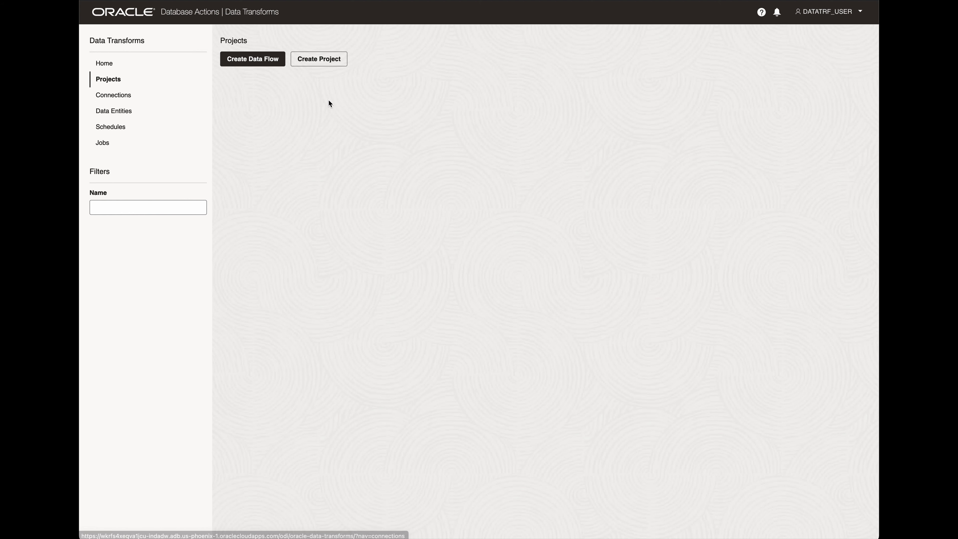
Switch to Data Transforms and create a project named DTF_Project1.
click(320, 59)
text(DTF_Project1)
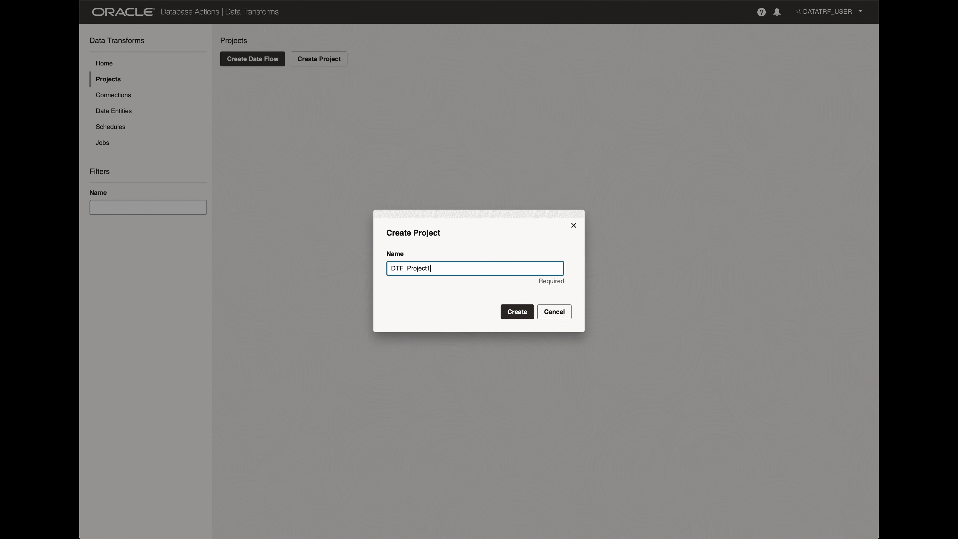
click(519, 313)
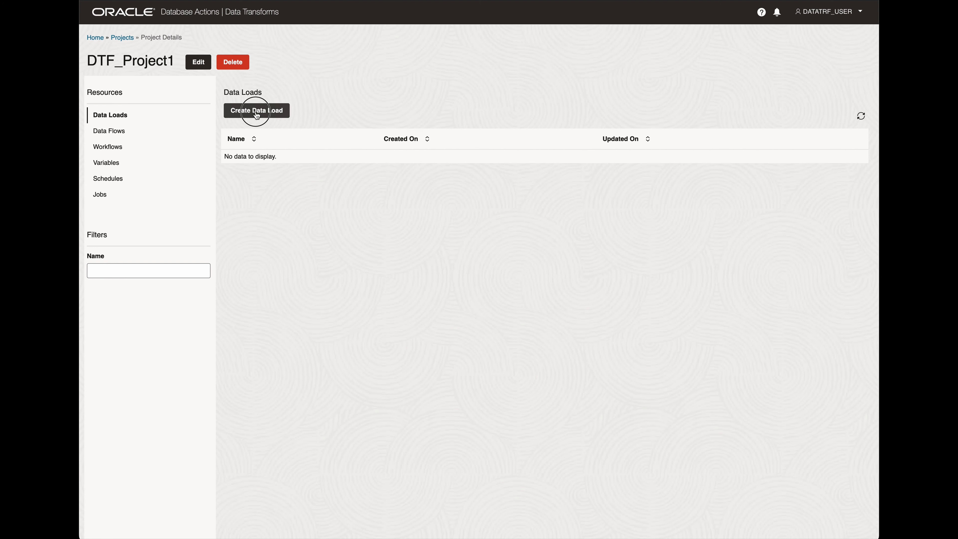
Start a new data load named dataLoad_1 in DTF_Project1 with the description "19c to 23ai".
click(280, 112)
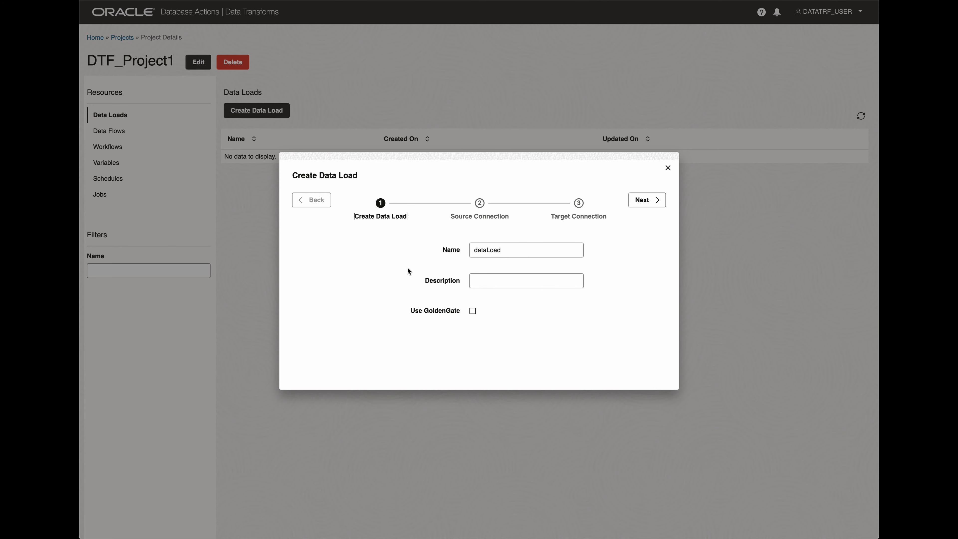
click(490, 280)
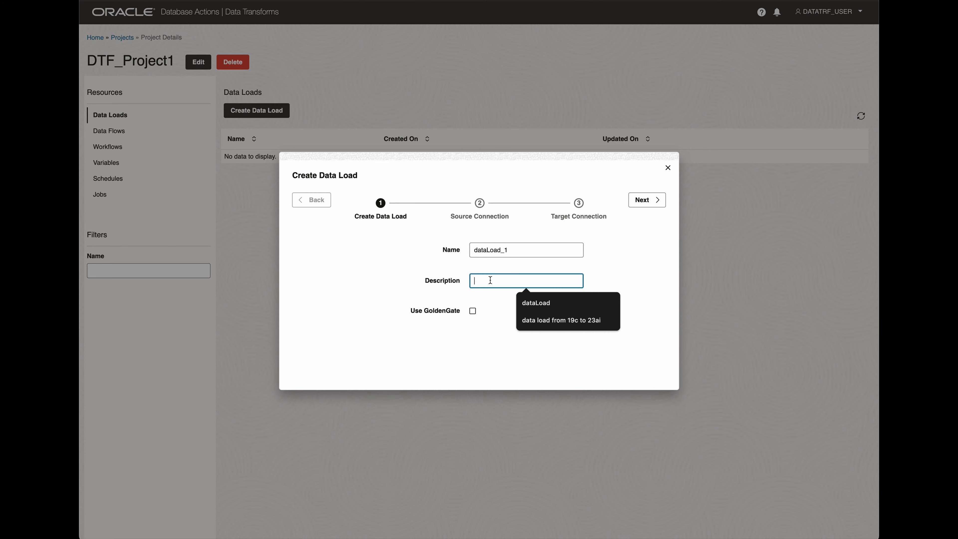
text(19c to 23ai)
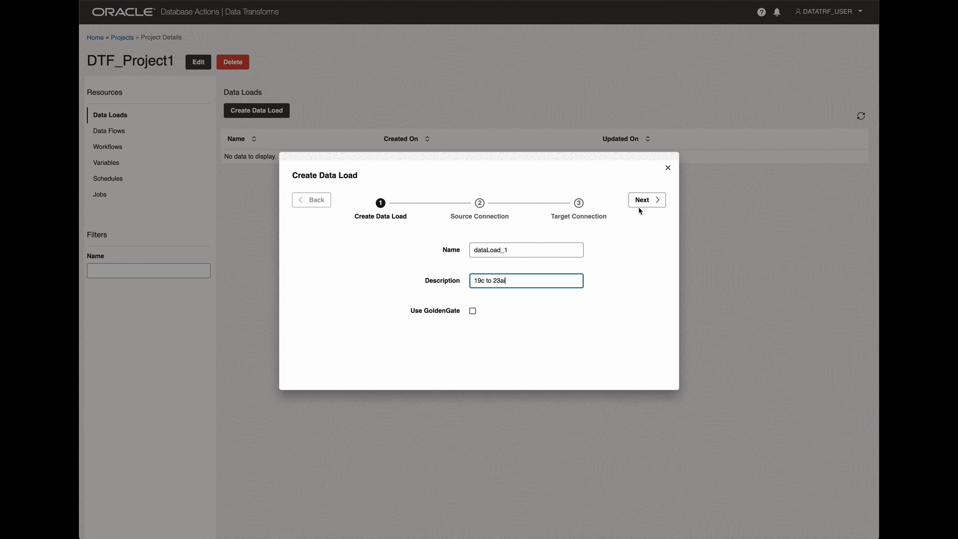
click(655, 202)
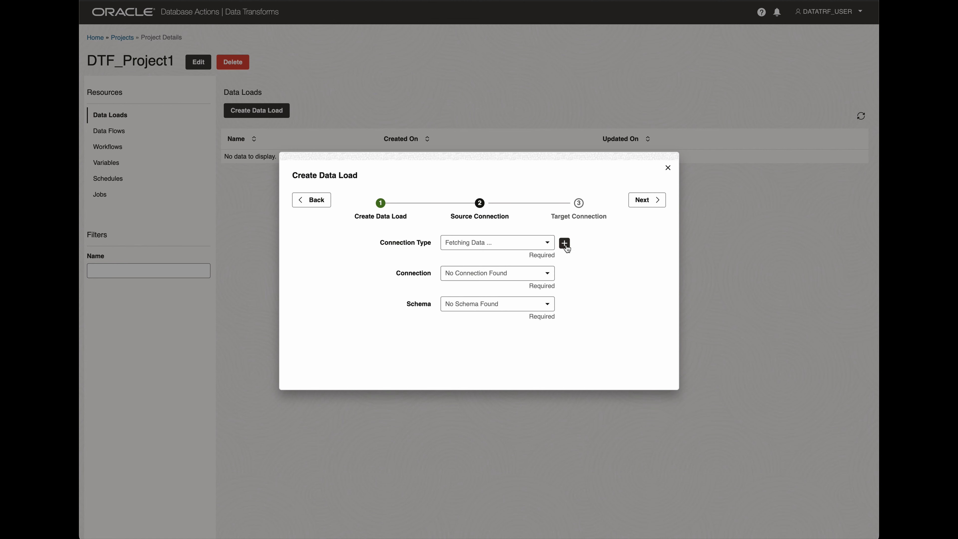
Set the data load's source to the Oracle connection 19c_SOURCE with schema TESTUSER1 and proceed to the target settings.
click(547, 244)
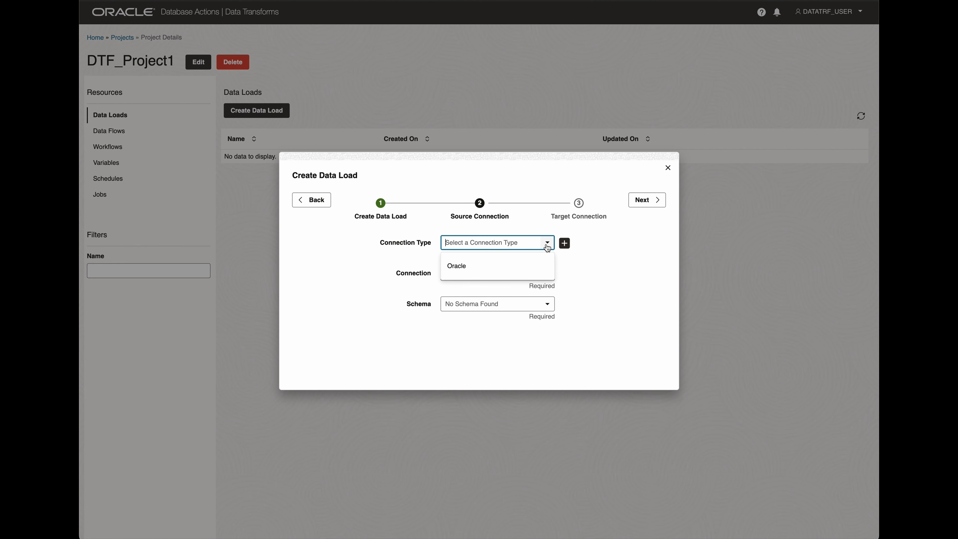
click(469, 266)
click(548, 273)
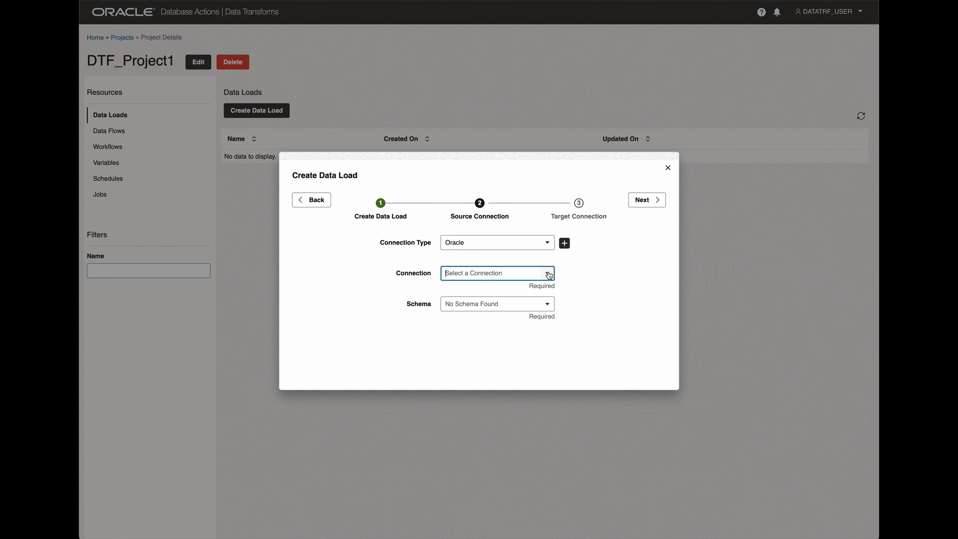
click(548, 275)
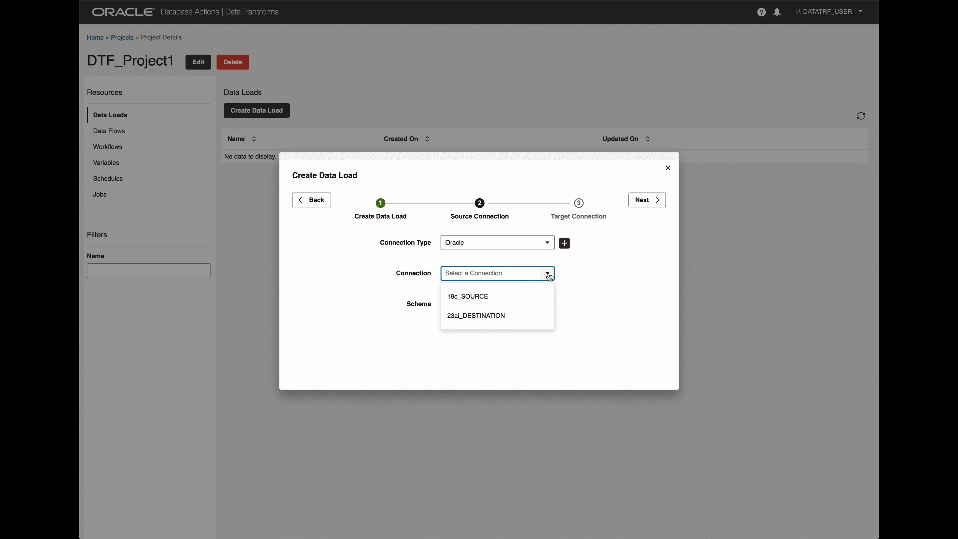
click(476, 297)
click(547, 306)
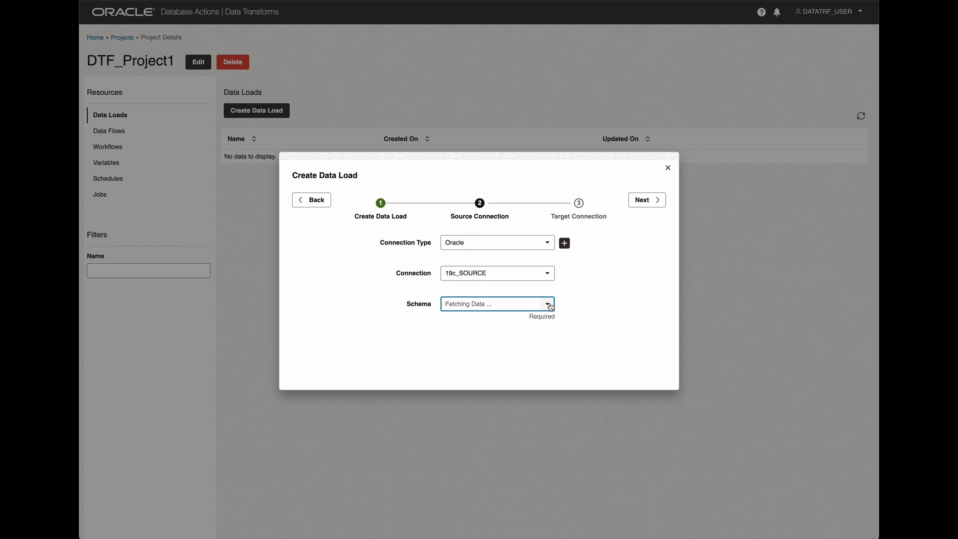
click(549, 305)
click(547, 305)
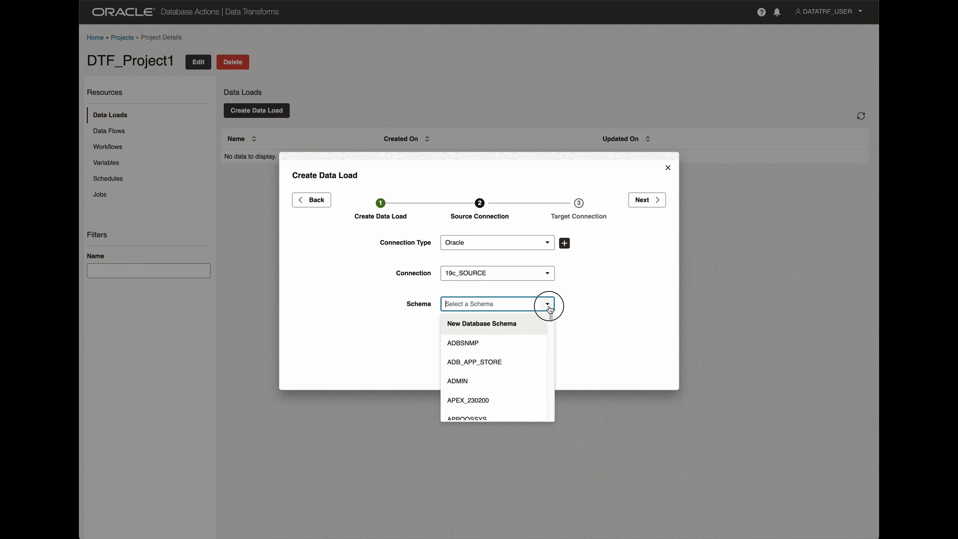
scroll(501, 360, down, 10)
click(491, 368)
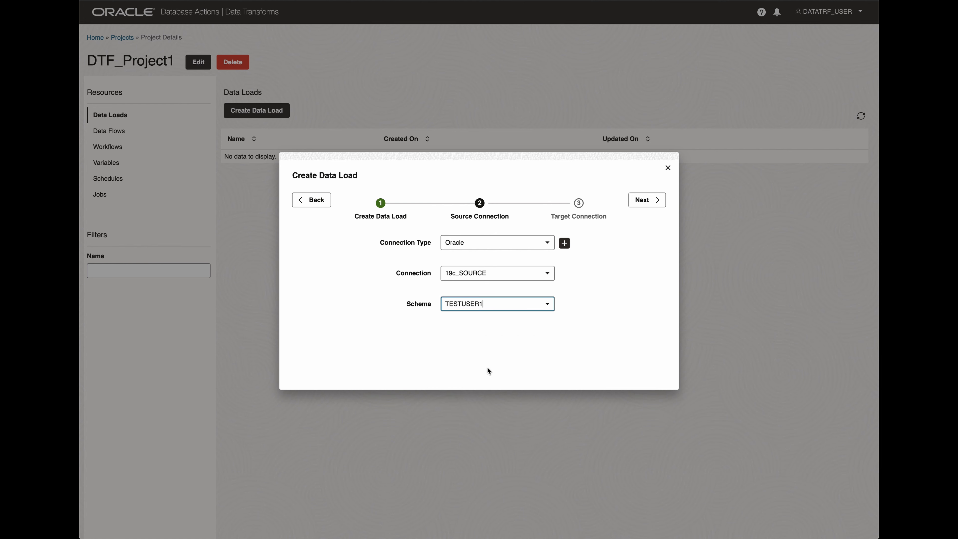
click(644, 200)
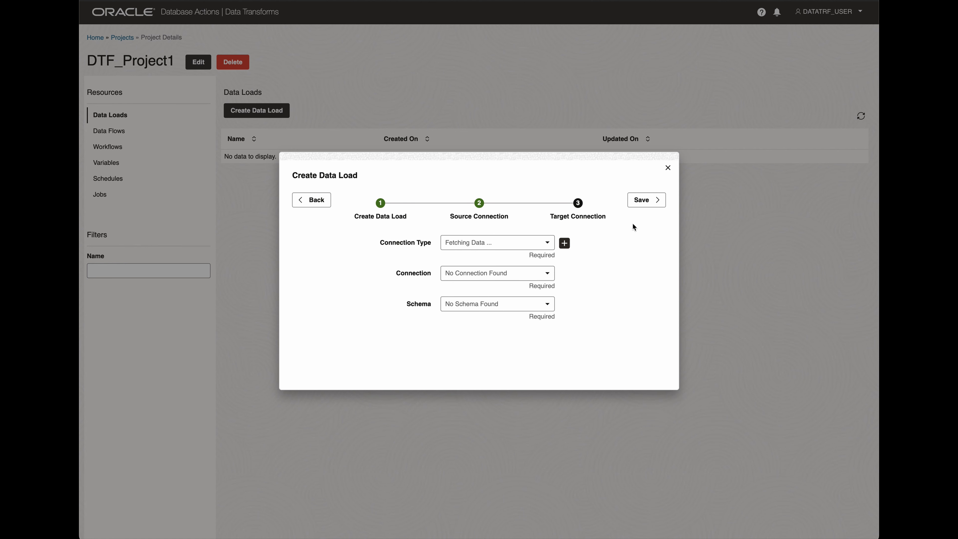
Set the data load's target to the Oracle connection 23ai_DESTINATION with schema DOCUSER and save the data load.
click(547, 242)
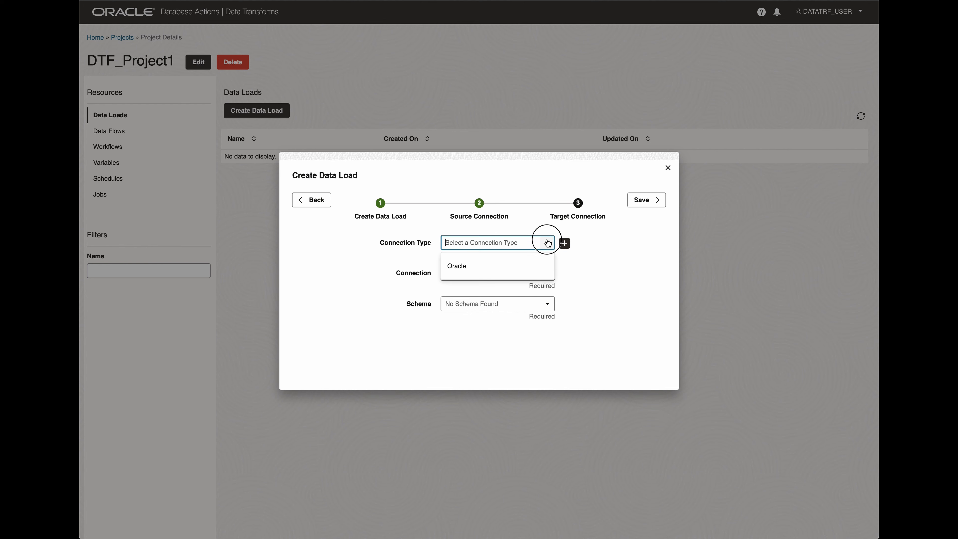
click(469, 262)
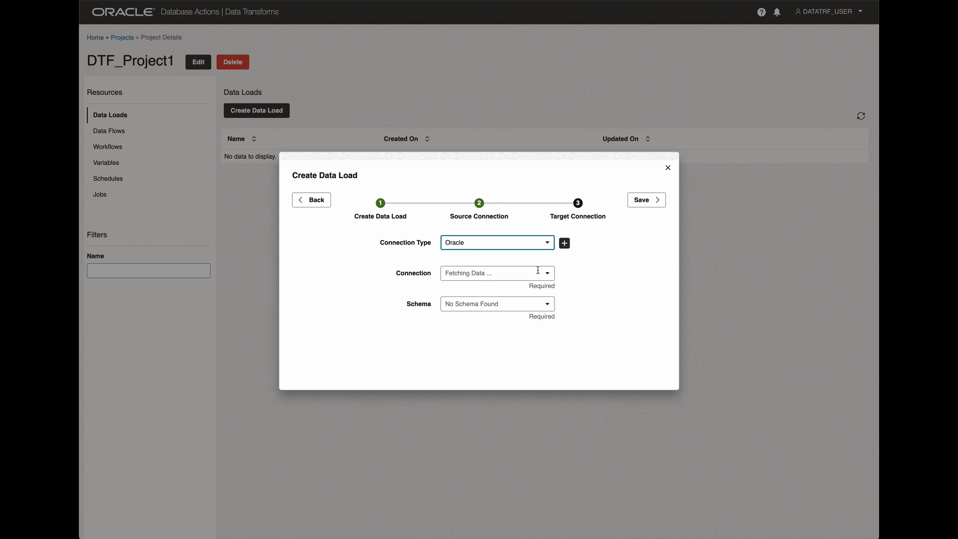
click(548, 274)
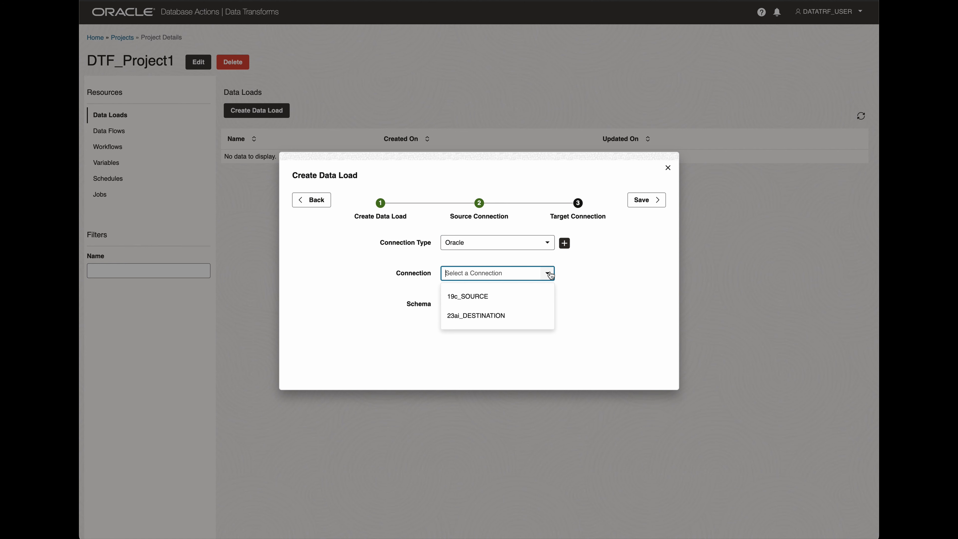
click(469, 317)
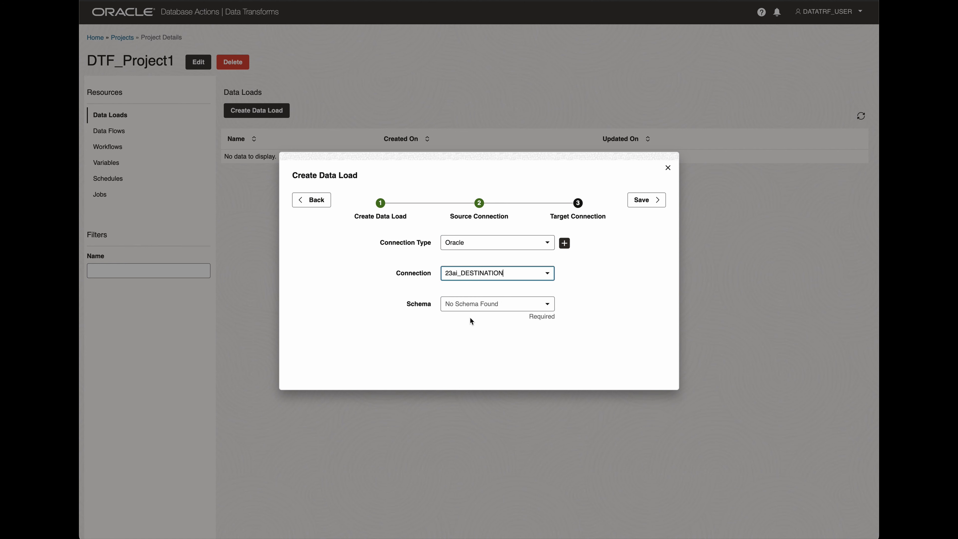
click(546, 304)
click(547, 305)
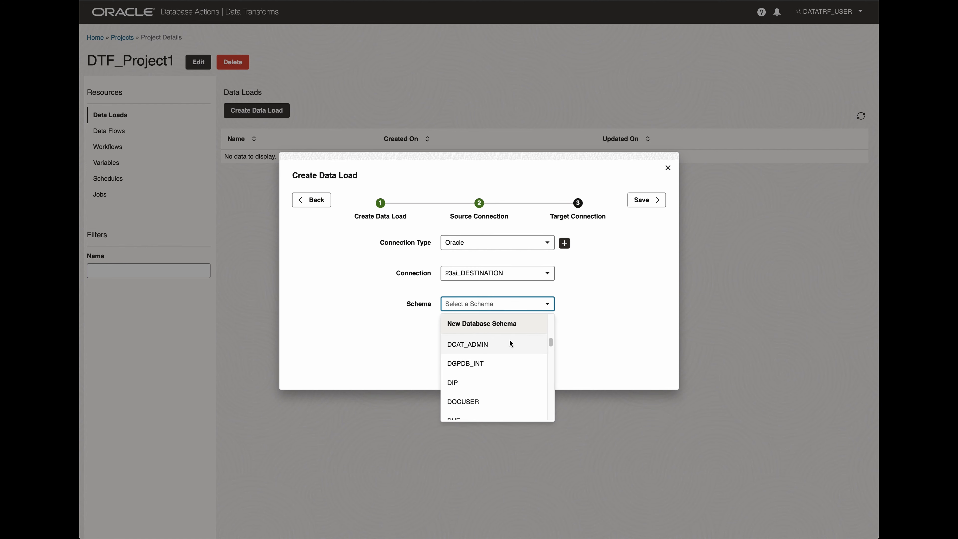
click(470, 401)
click(517, 346)
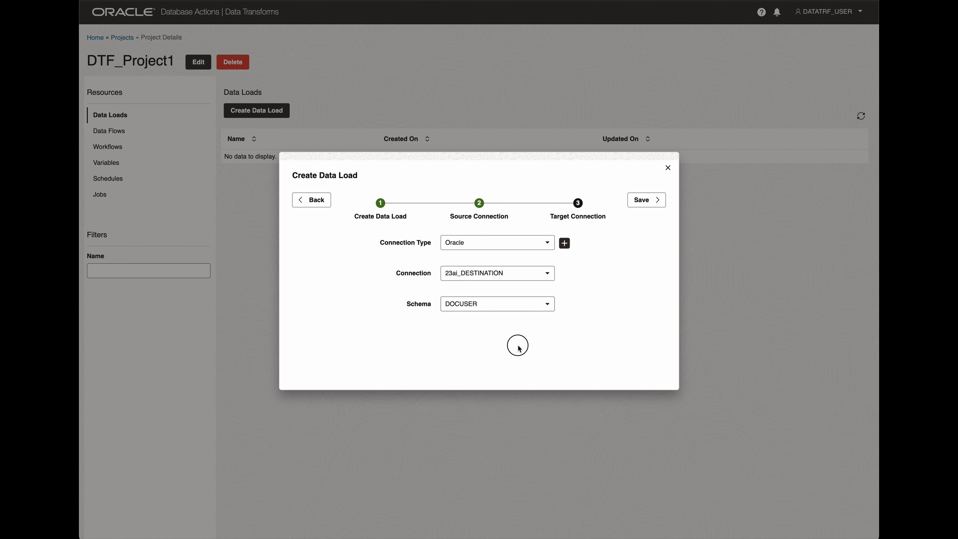
click(648, 203)
click(645, 201)
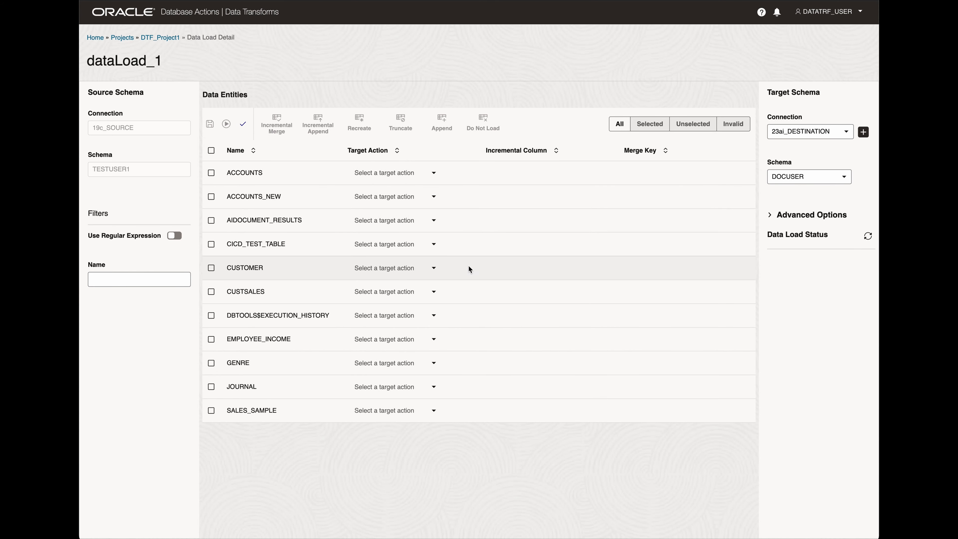
Select the EMPLOYEE_INCOME entity, set its target action to Append and save the data load.
click(211, 339)
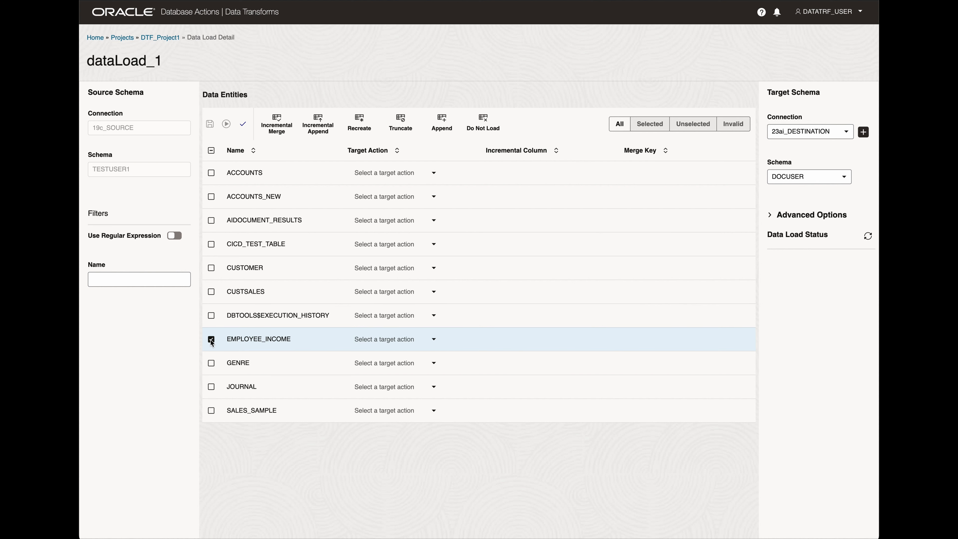
click(434, 341)
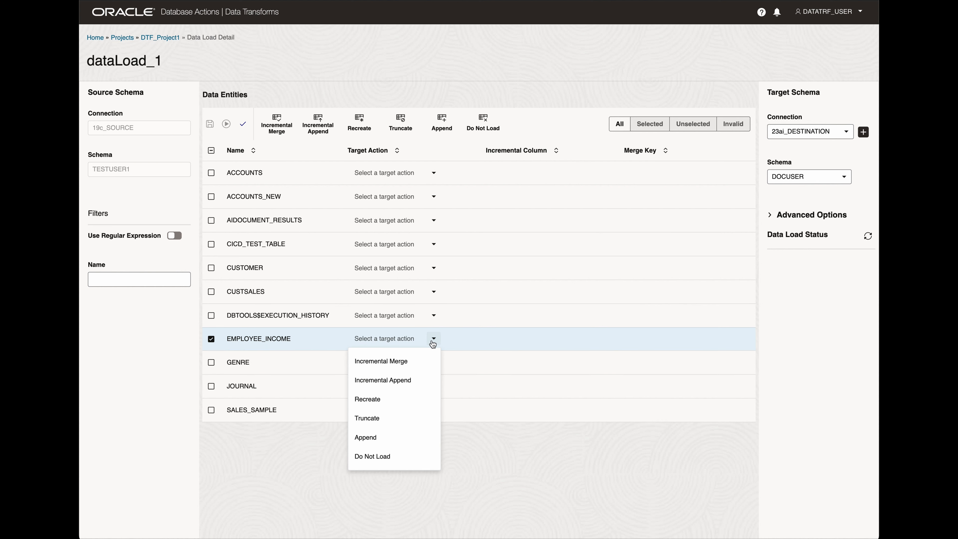
click(376, 438)
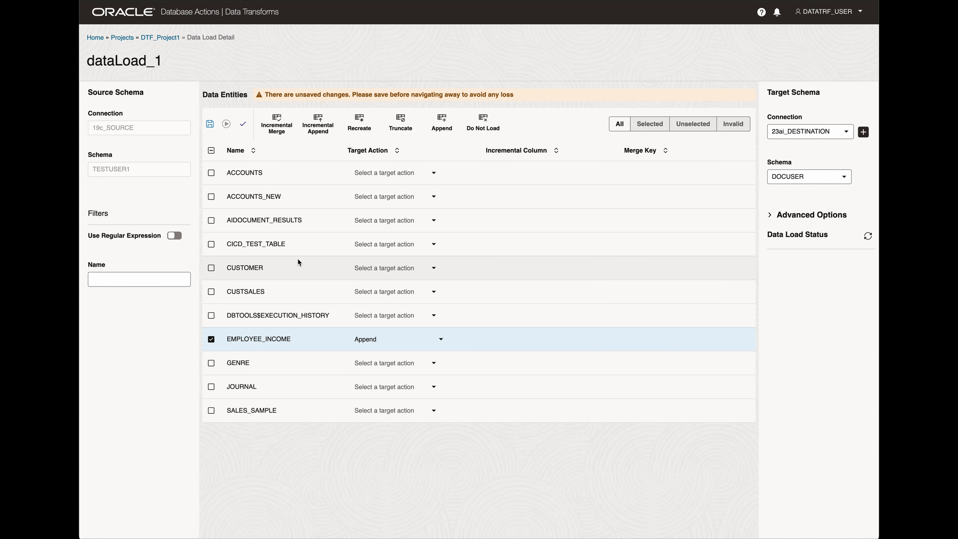
click(210, 124)
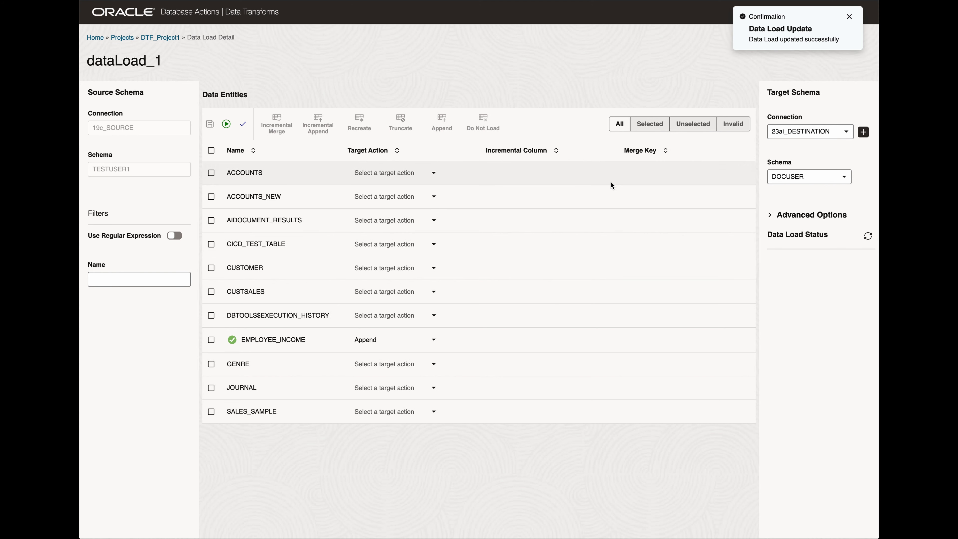
Expand the target schema's advanced options and run the data load, keeping Append as the EMPLOYEE_INCOME action.
click(773, 218)
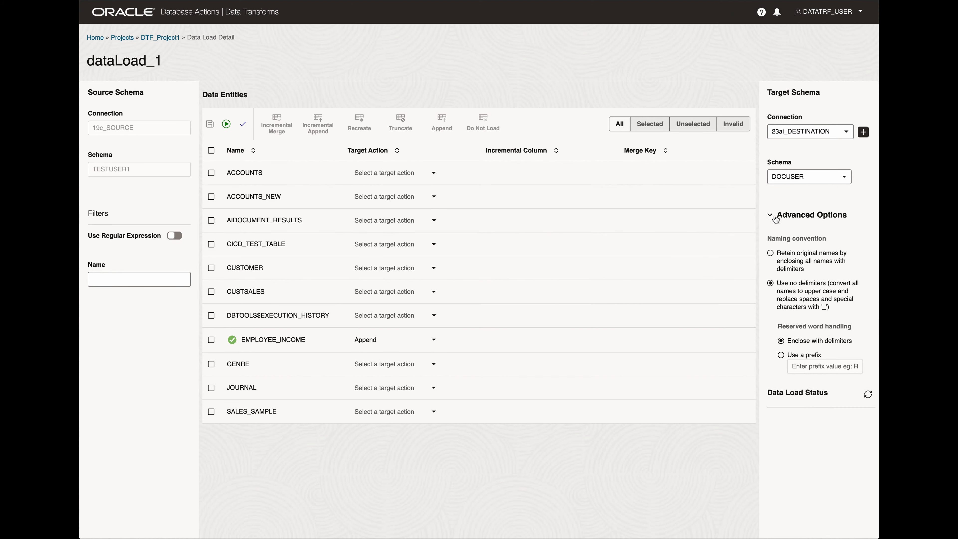
click(431, 341)
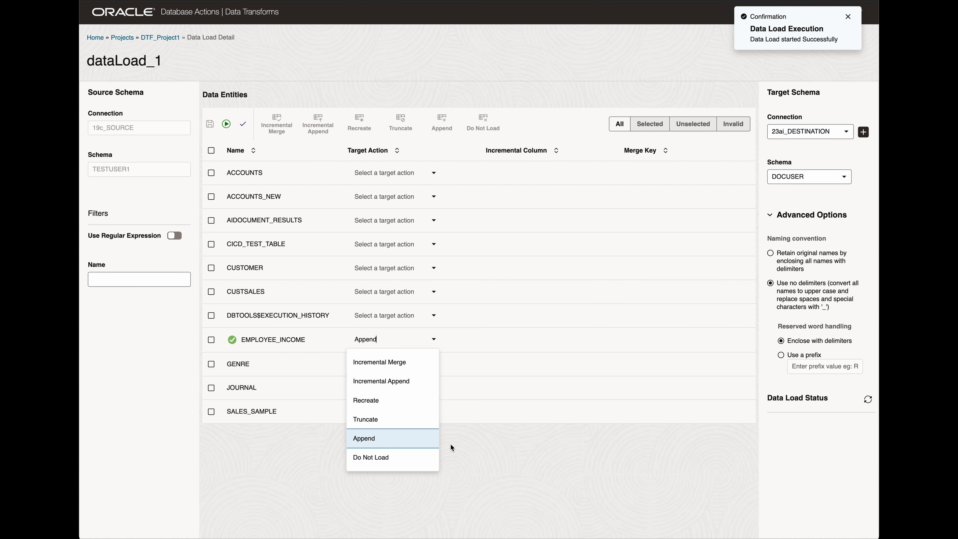
click(467, 445)
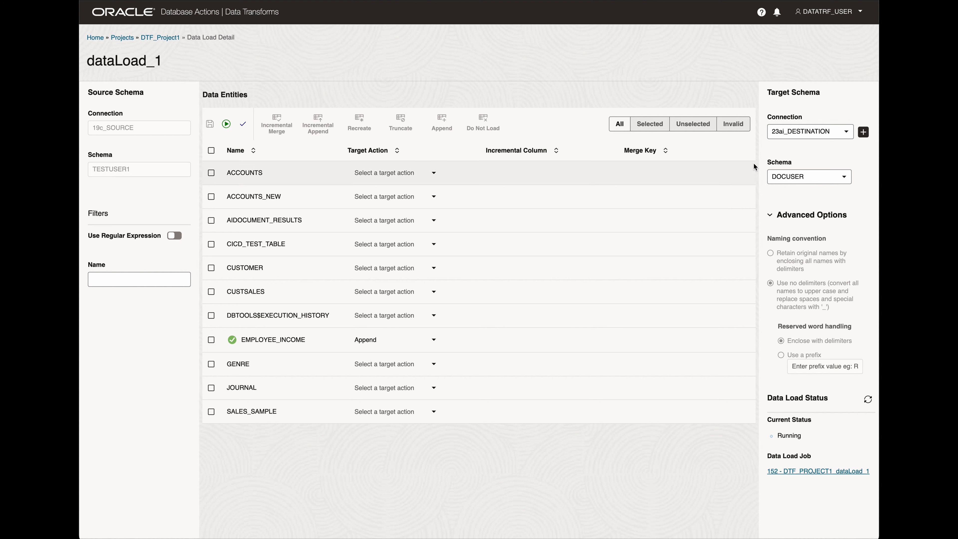
Open the dataLoad_1 job's details and expand its steps to check their status and row counts.
click(806, 472)
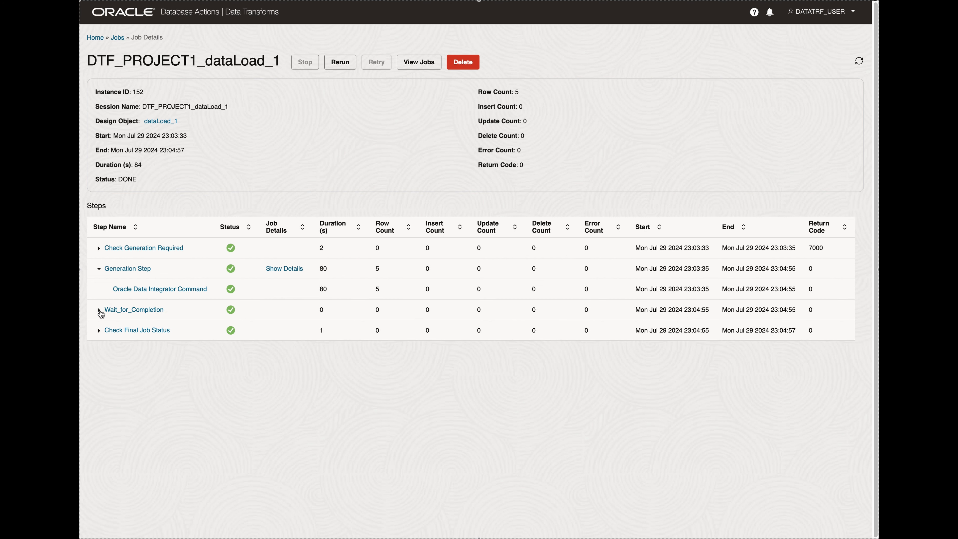
click(99, 310)
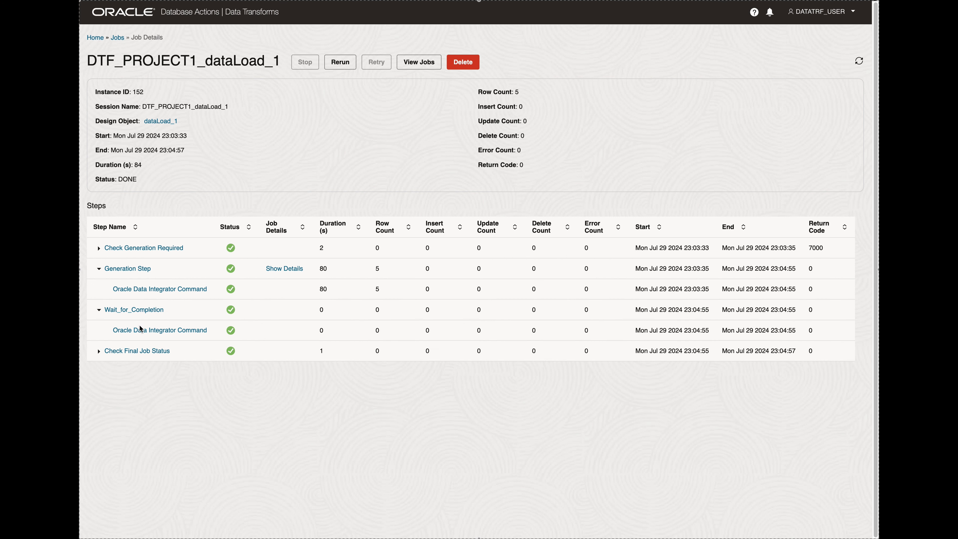
click(99, 350)
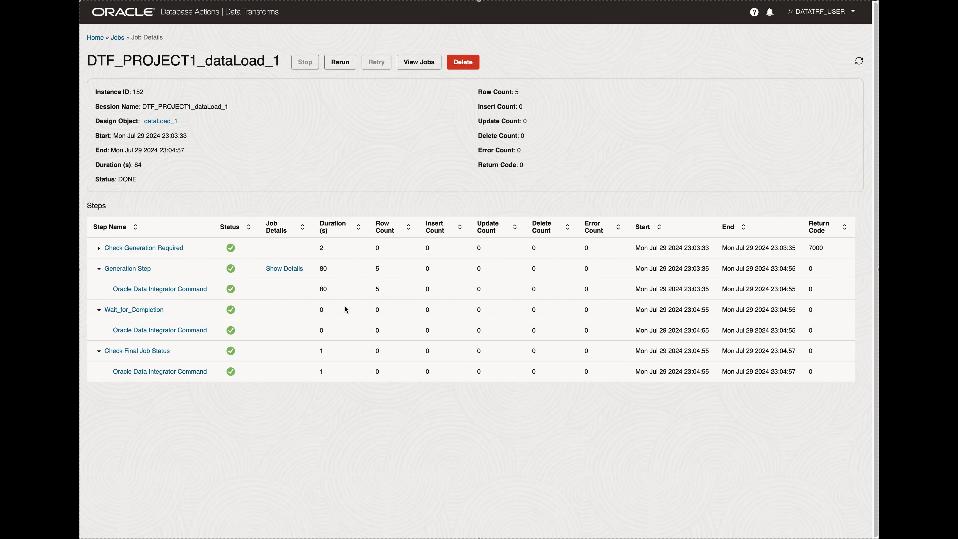
click(379, 290)
click(99, 248)
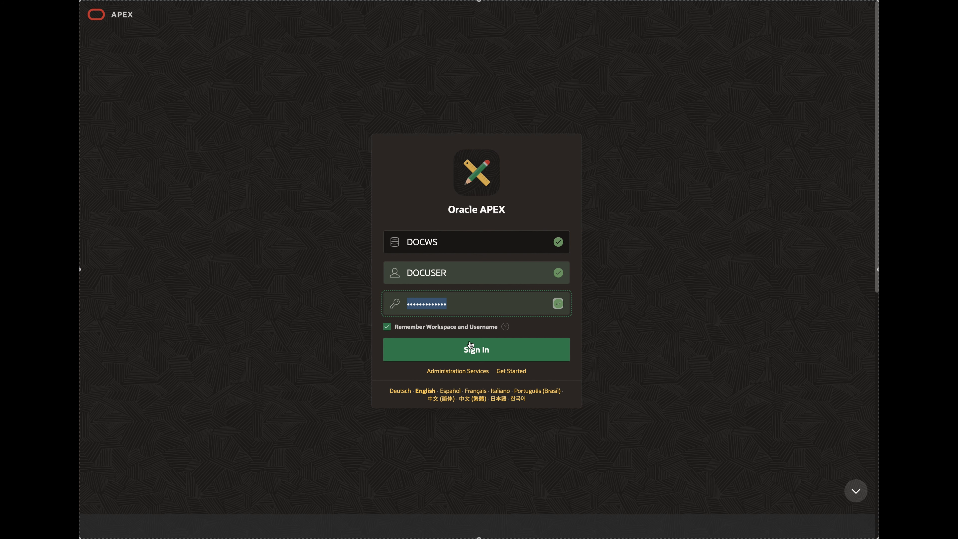
Switch to APEX and examine the columns and data of the EMPLOYEE_INCOME table in SQL Workshop's Object Browser.
click(470, 351)
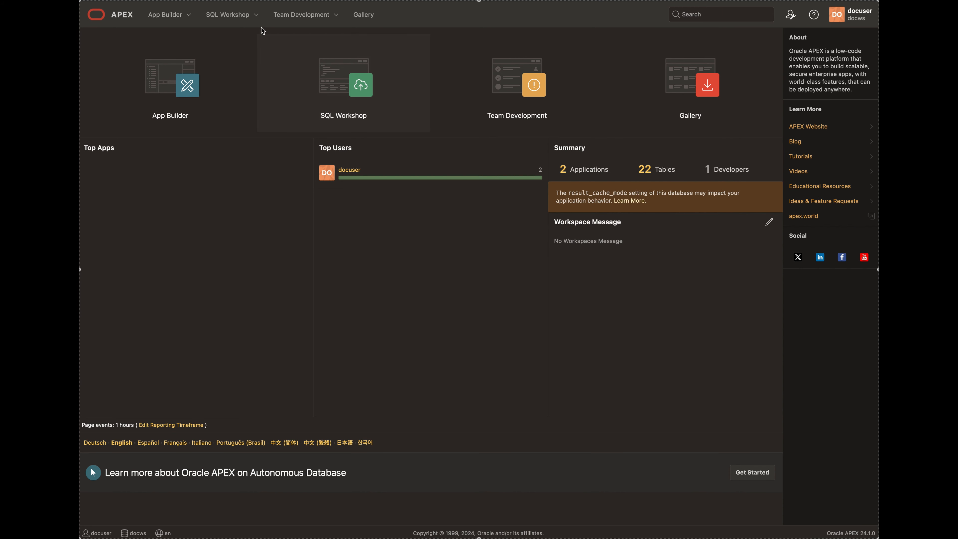
click(254, 16)
click(243, 37)
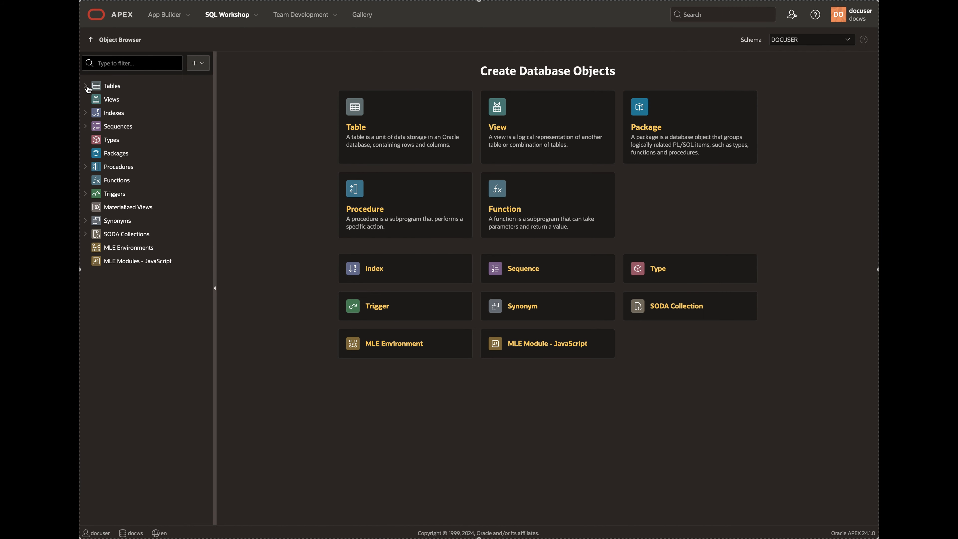
click(86, 87)
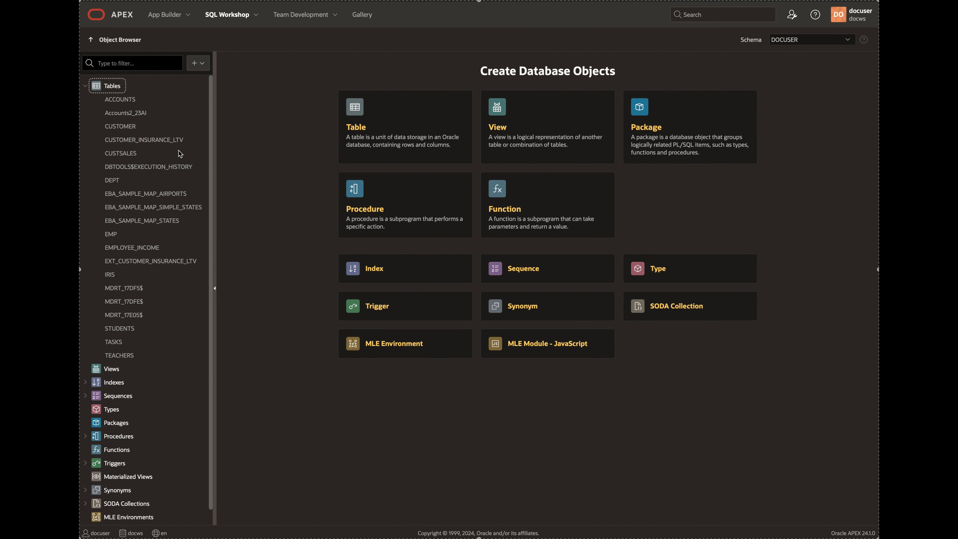
click(146, 250)
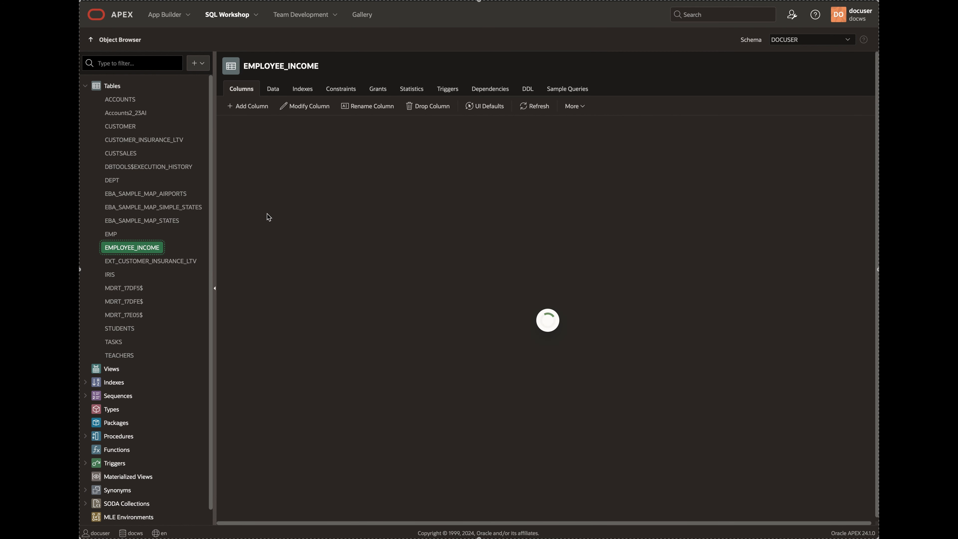
click(273, 91)
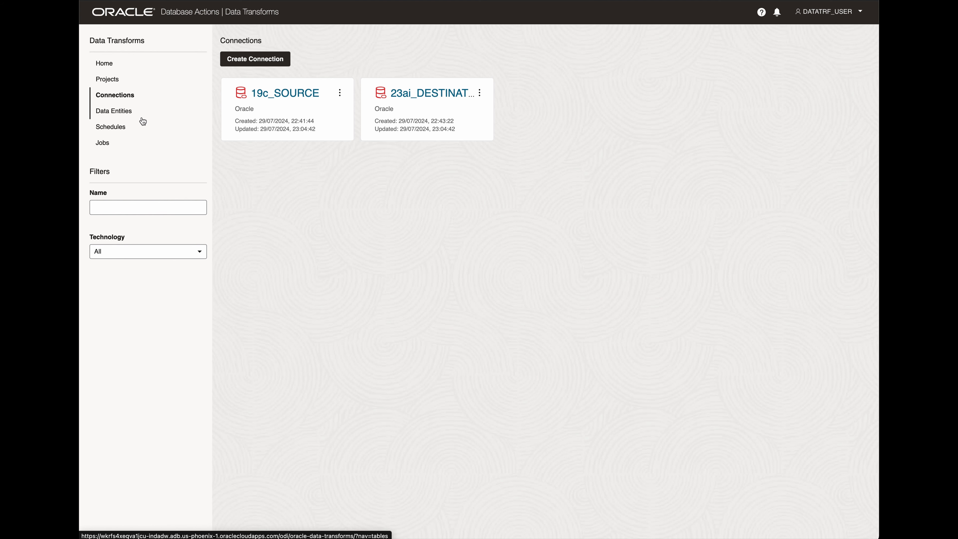
Open the EMPLOYEE_INCOME data entity of 23ai_DESTINATION and examine its column definitions and advanced options.
click(121, 110)
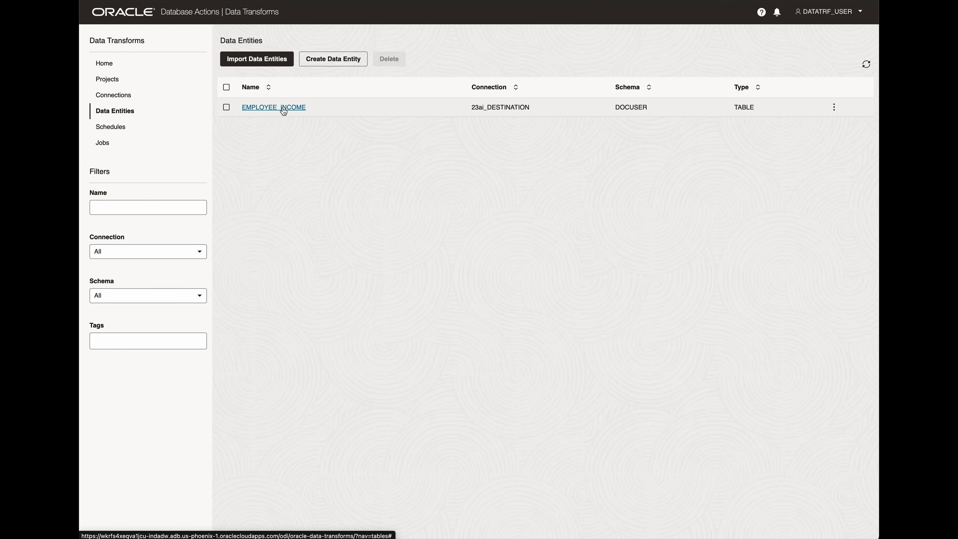
click(284, 108)
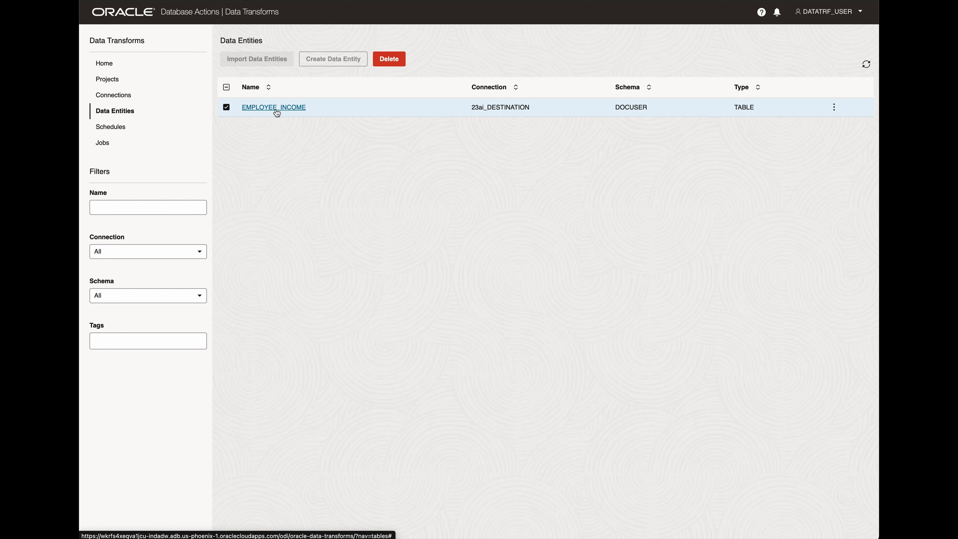
click(226, 107)
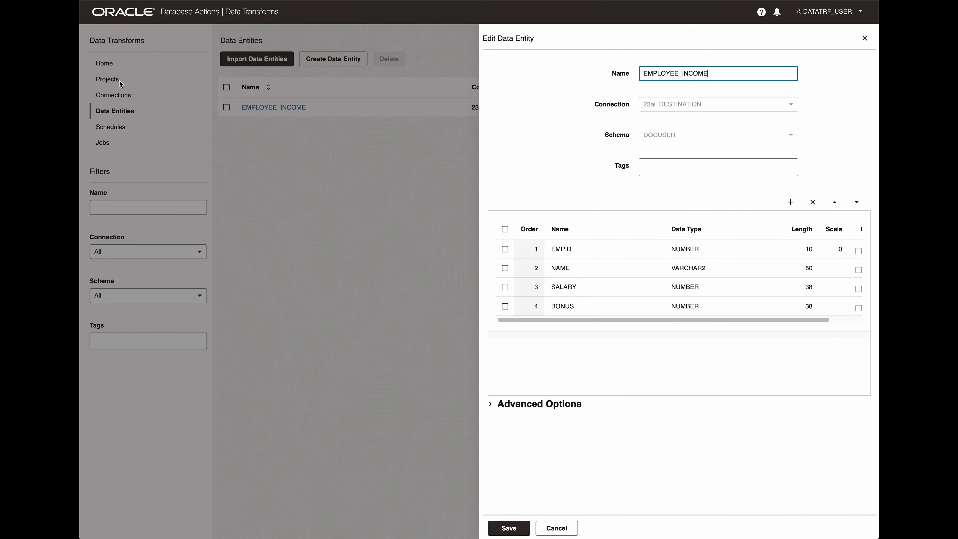
scroll(684, 270, right, 2)
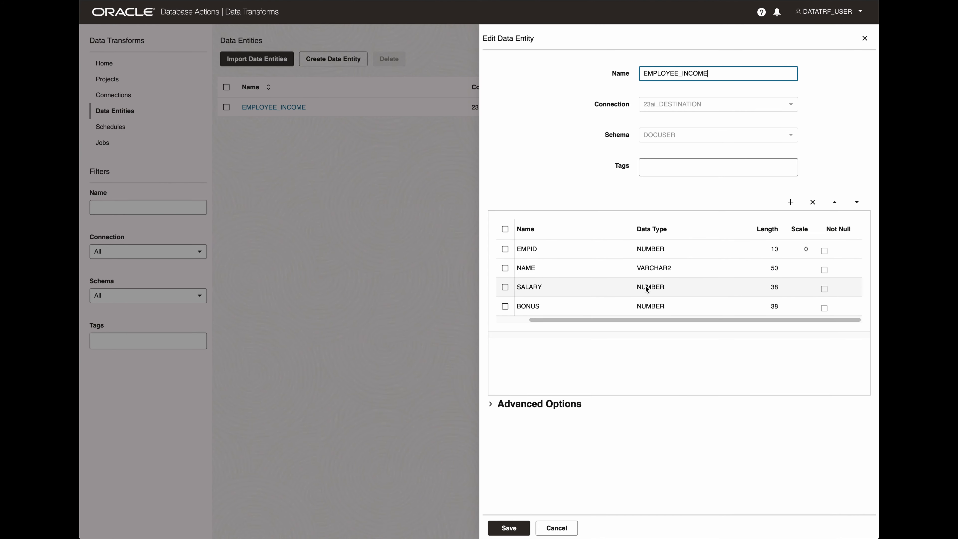
scroll(645, 288, left, 2)
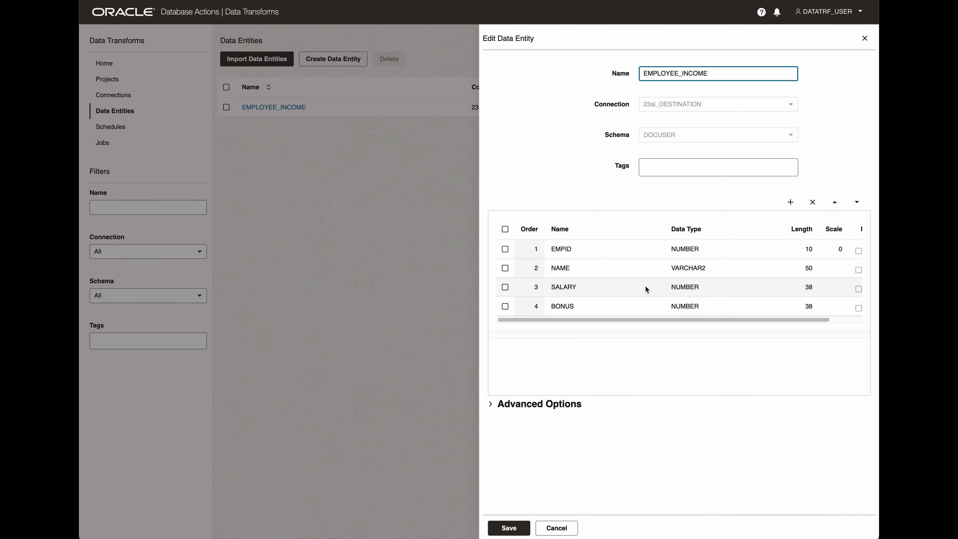
click(494, 406)
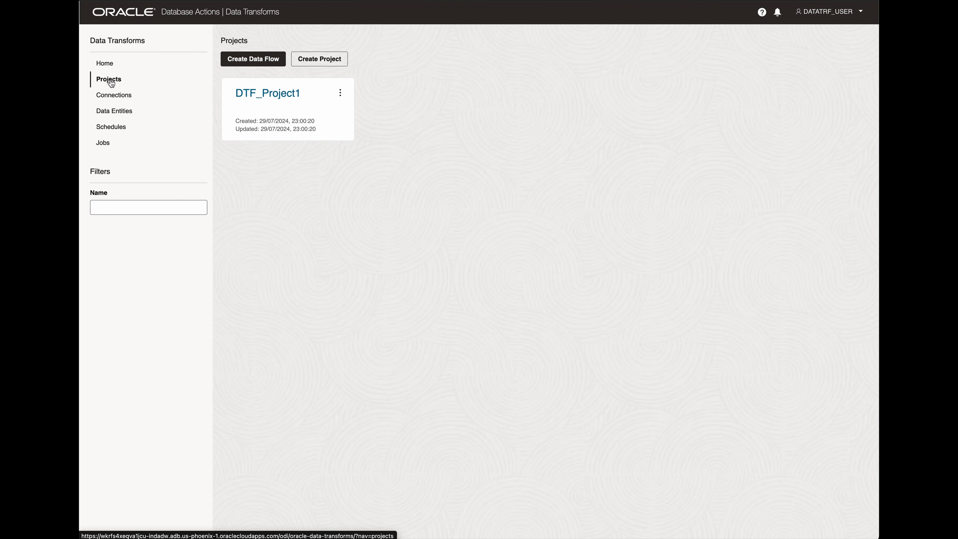
Start a new data flow named dataFlow_Transform1 in project DTF_Project1 and proceed to its source connection.
click(110, 64)
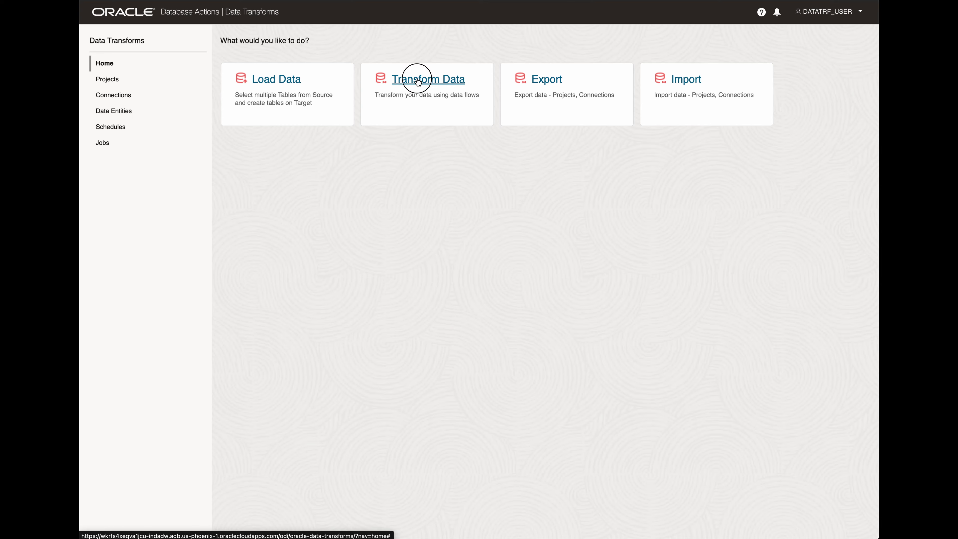
click(419, 81)
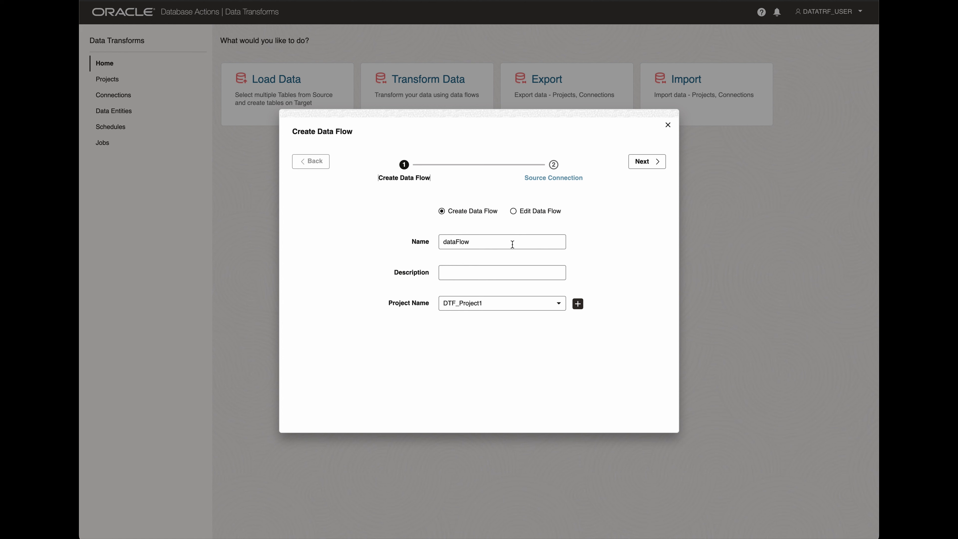
click(511, 244)
text(_Transform1)
click(563, 305)
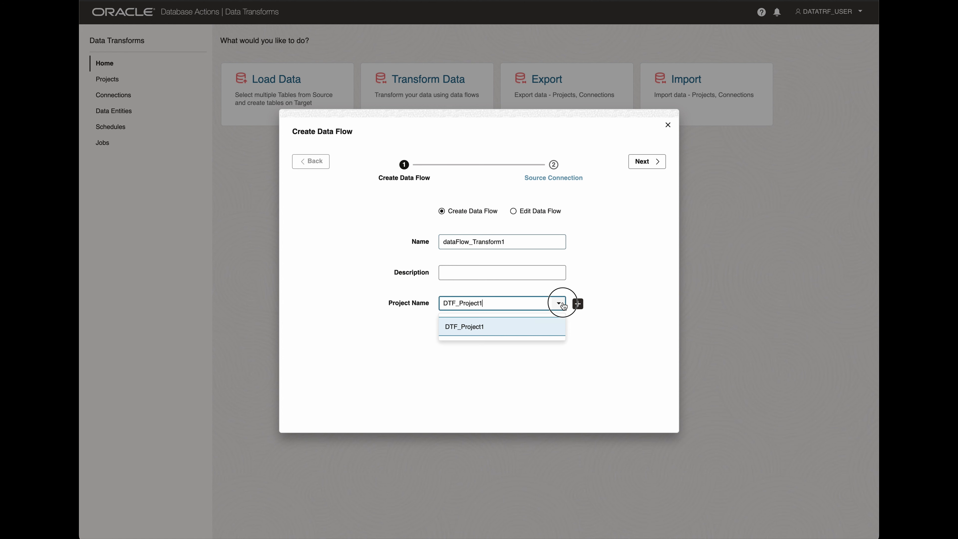
click(529, 328)
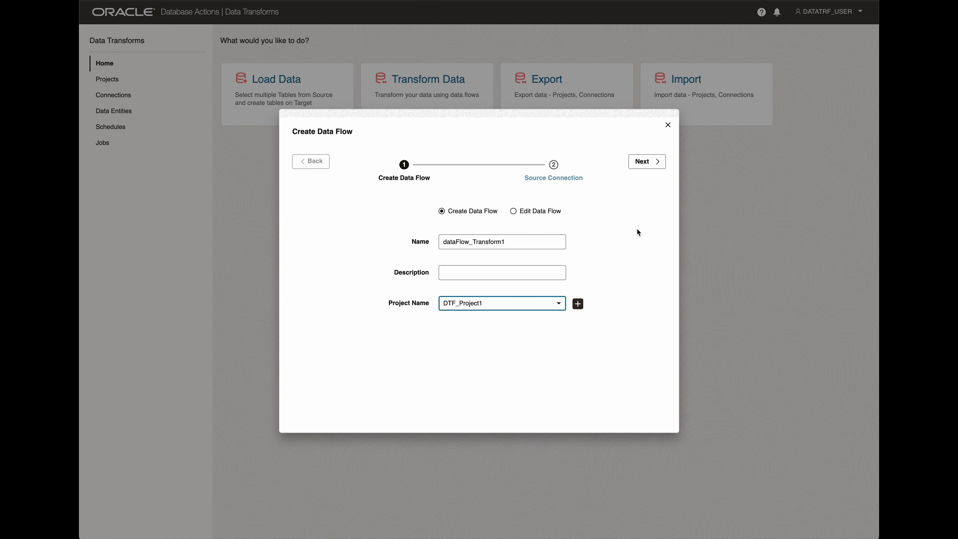
click(646, 165)
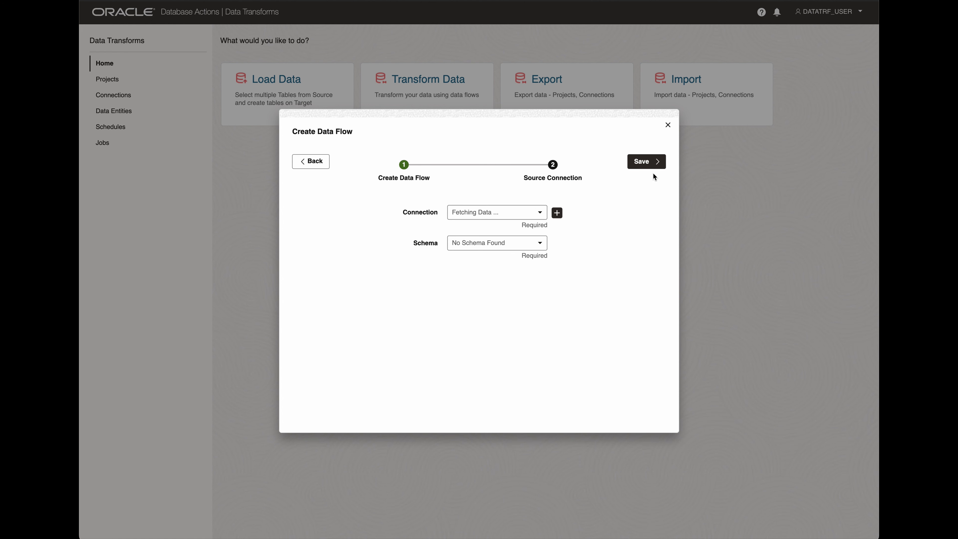
Set the data flow's source connection to 19c_SOURCE with schema TESTUSER1, save it and dismiss the notification.
click(540, 214)
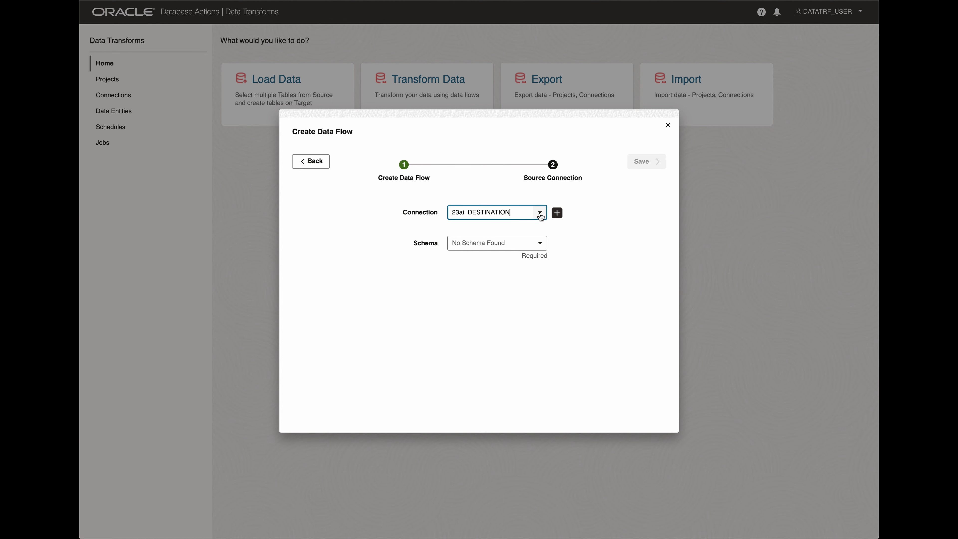
click(540, 214)
click(498, 237)
click(540, 245)
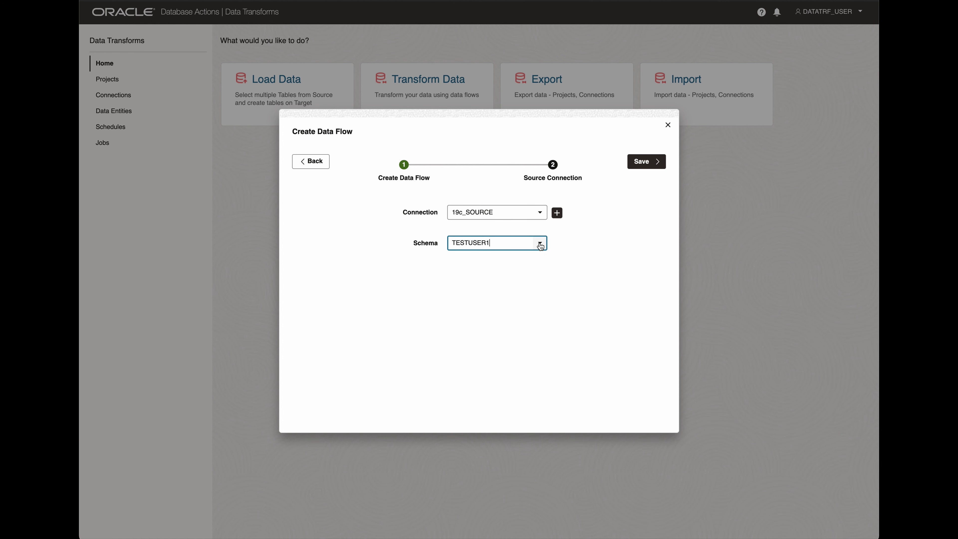
click(616, 244)
click(647, 161)
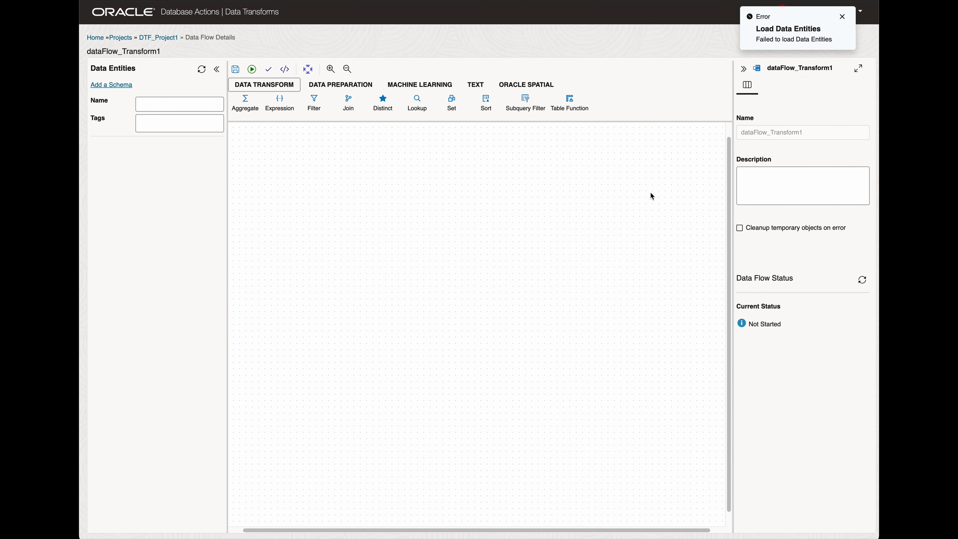
click(843, 17)
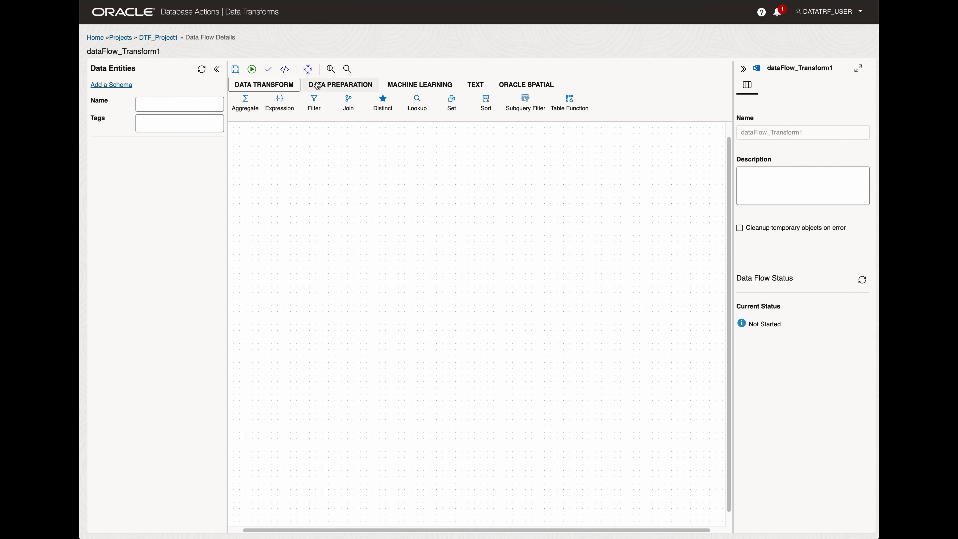
Add schema TESTUSER1 from the 19c_SOURCE connection to the data flow and start importing its entities.
click(113, 85)
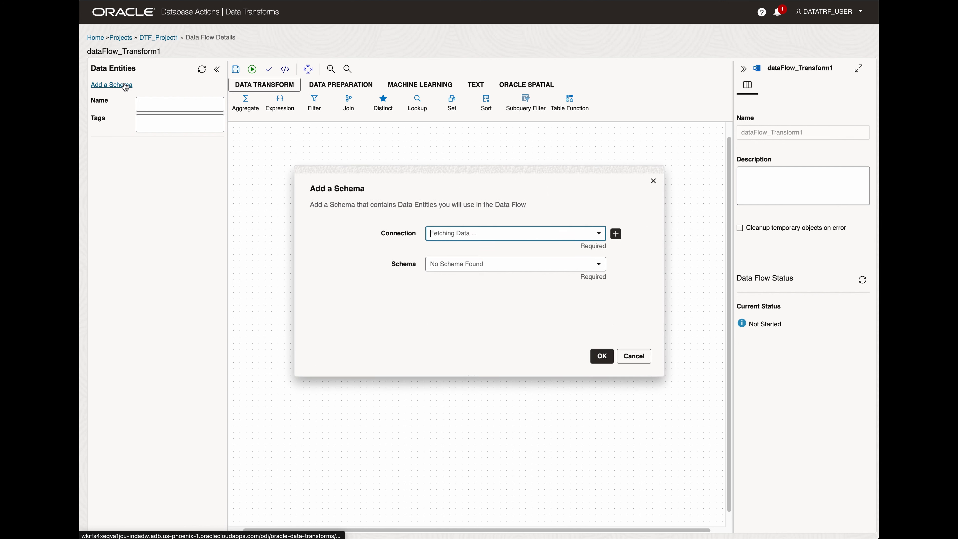
click(598, 234)
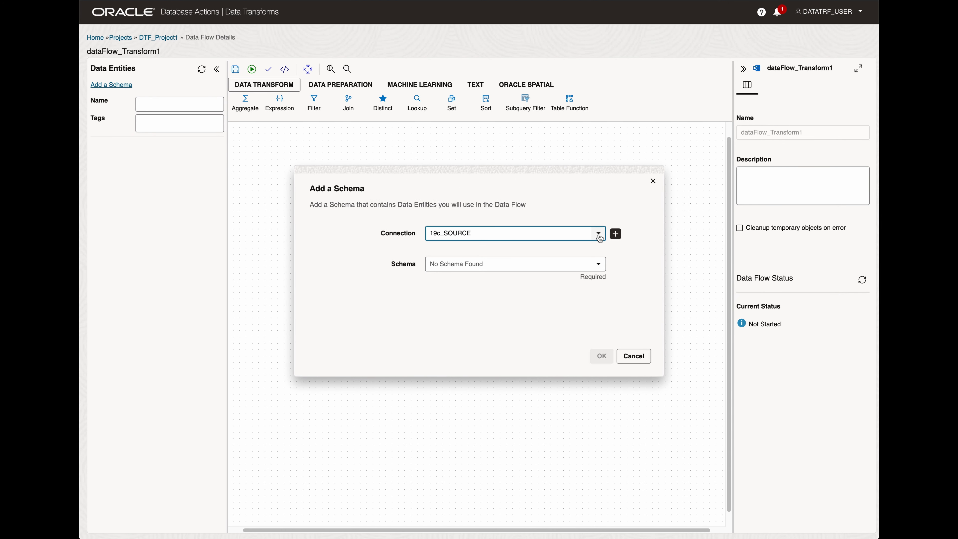
click(598, 265)
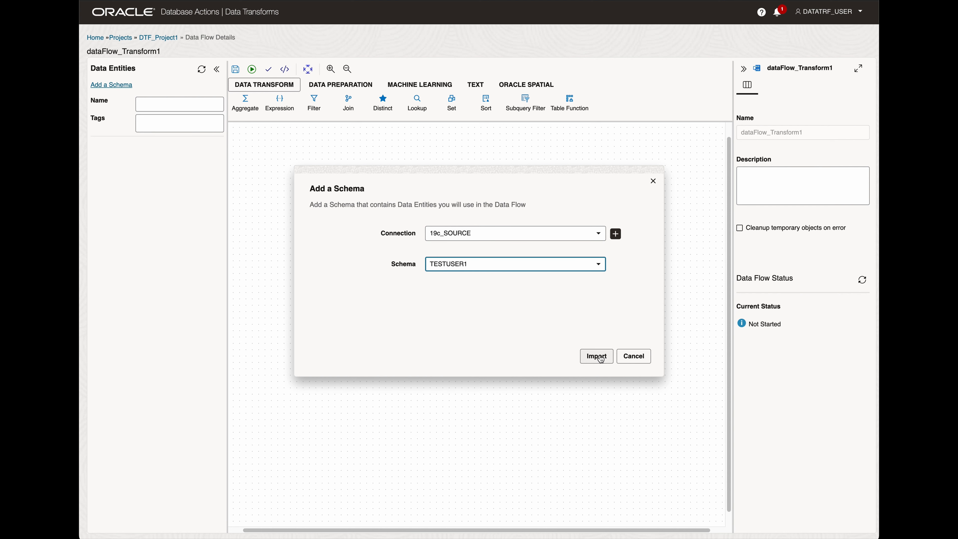
click(601, 359)
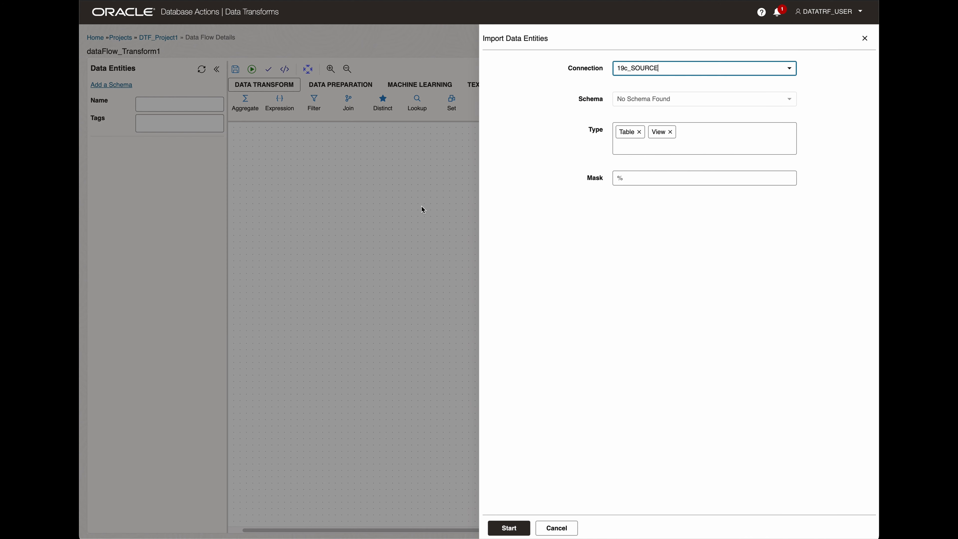
Import only table entities matching the mask EMPLOYEE%, leaving out views.
click(670, 132)
click(617, 178)
text(EMPLOYEE)
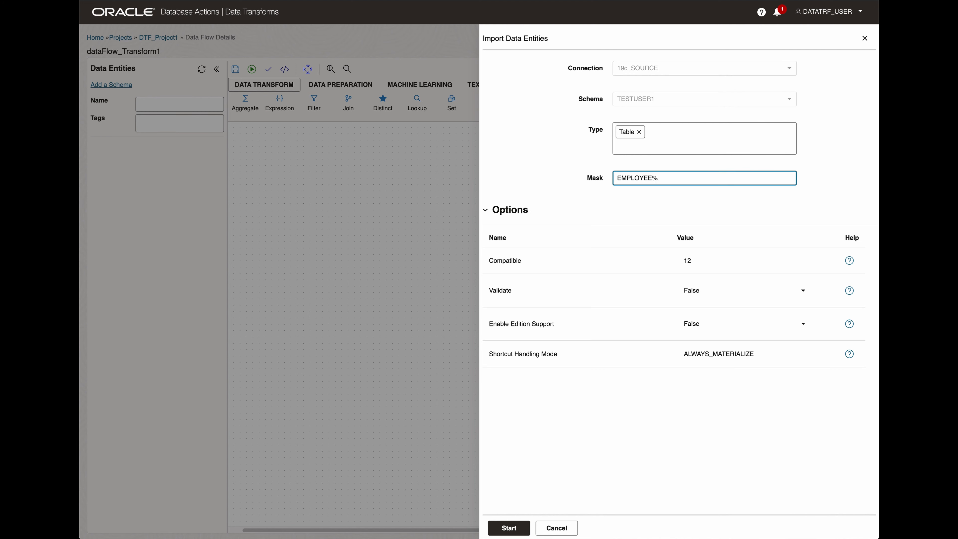
click(561, 398)
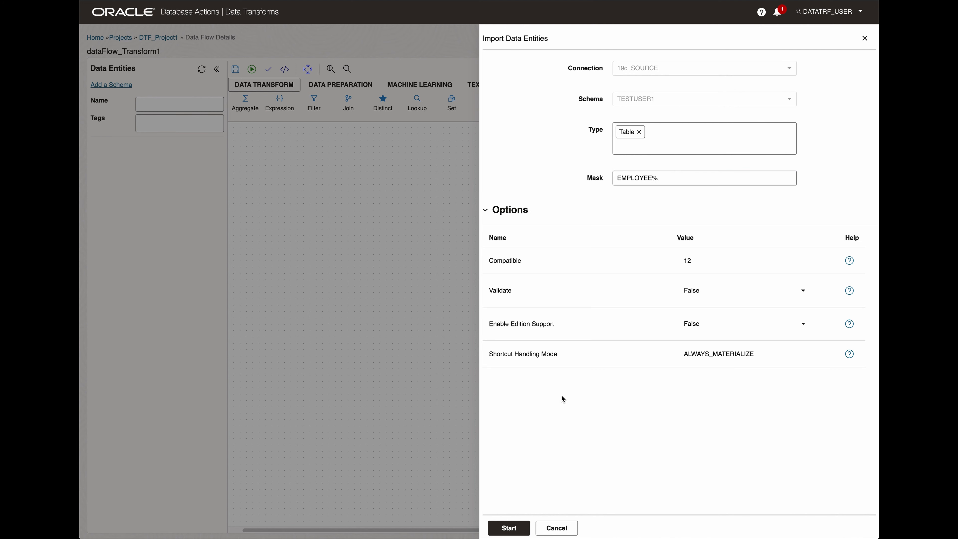
click(510, 528)
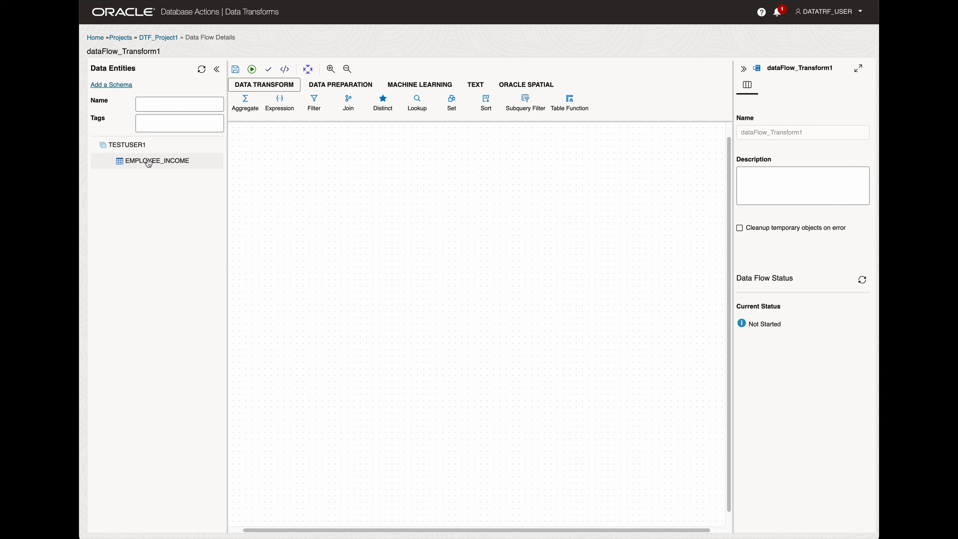
Place the EMPLOYEE_INCOME table and a Filter on the canvas and connect the table to the Filter.
click(149, 164)
drag(148, 163, 289, 182)
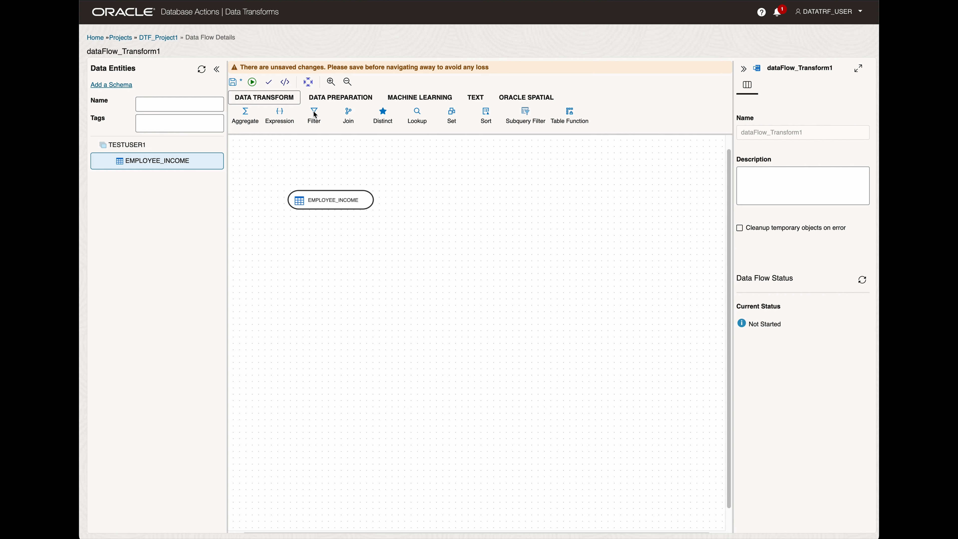
drag(315, 114, 453, 198)
click(464, 193)
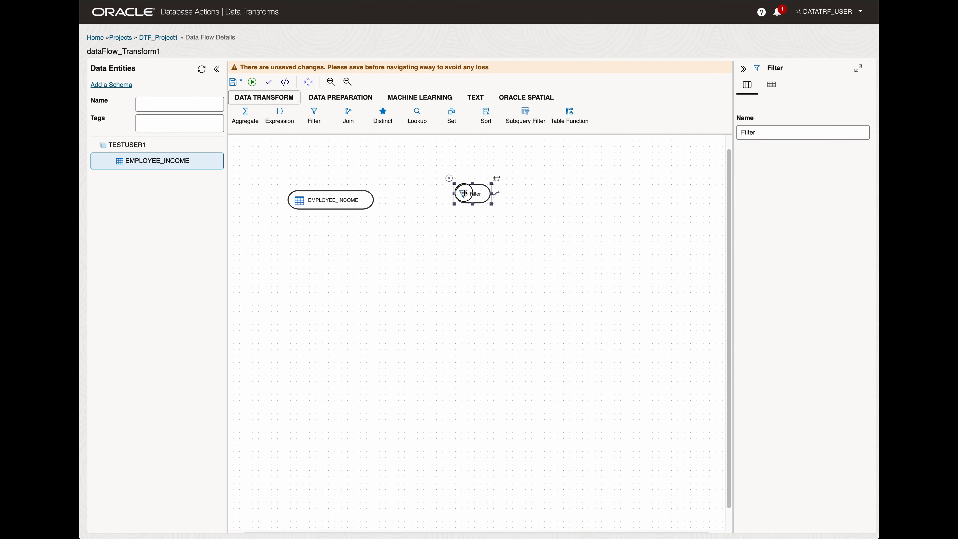
click(396, 207)
click(359, 200)
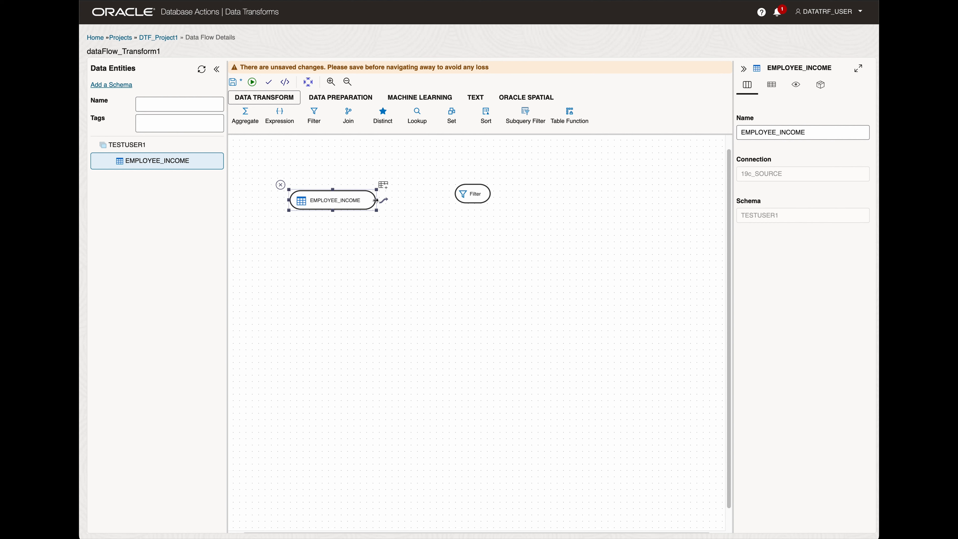
drag(383, 200, 459, 197)
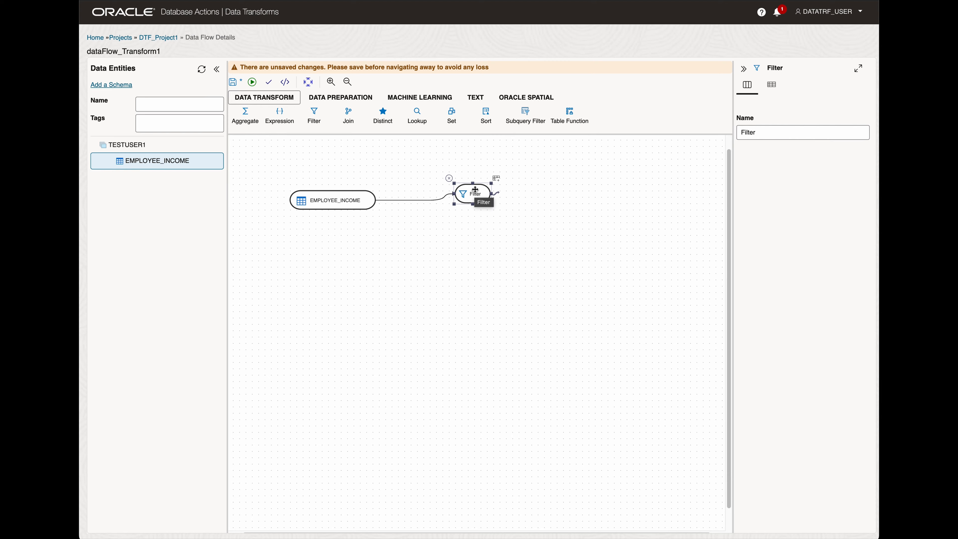
Set the Filter's condition to EMPLOYEE_INCOME.SALARY > 100000 in the Expression Editor.
double_click(486, 193)
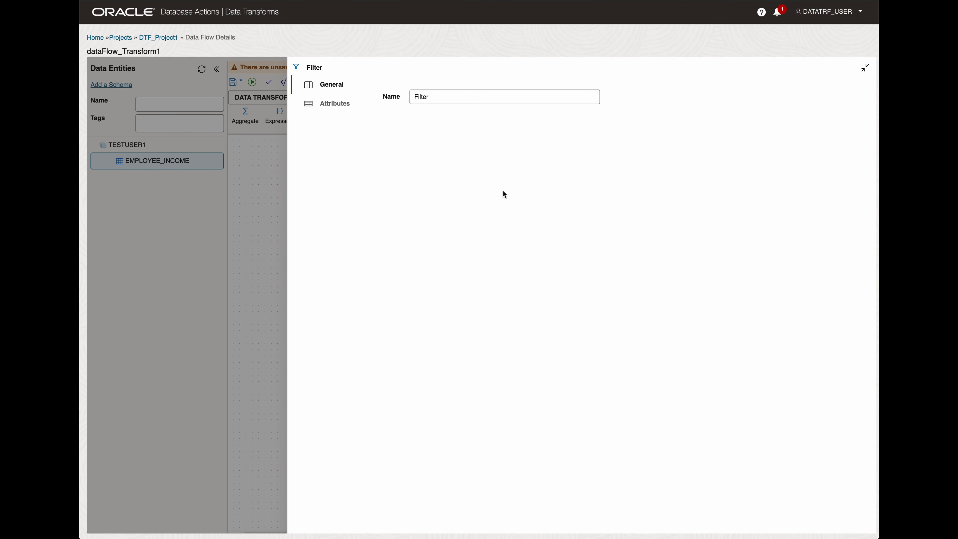
click(334, 107)
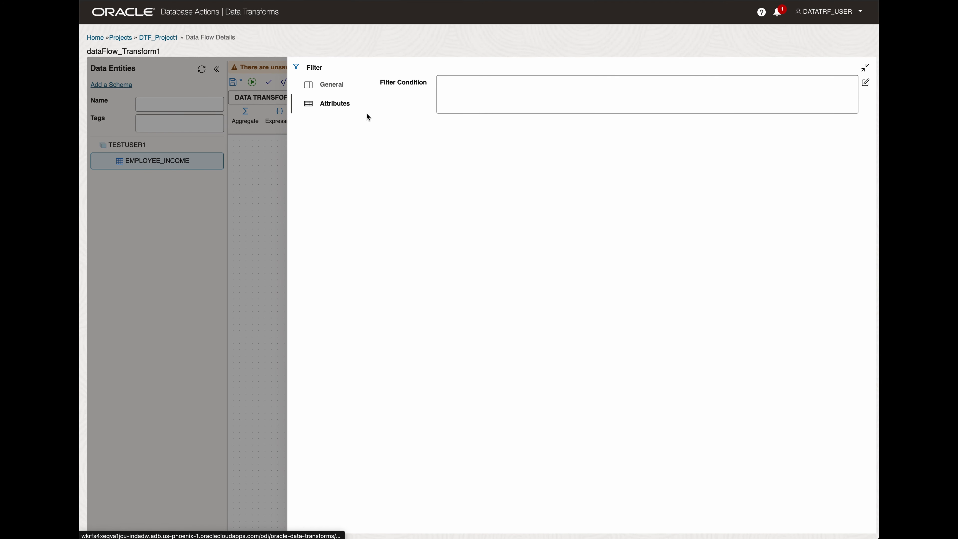
click(865, 83)
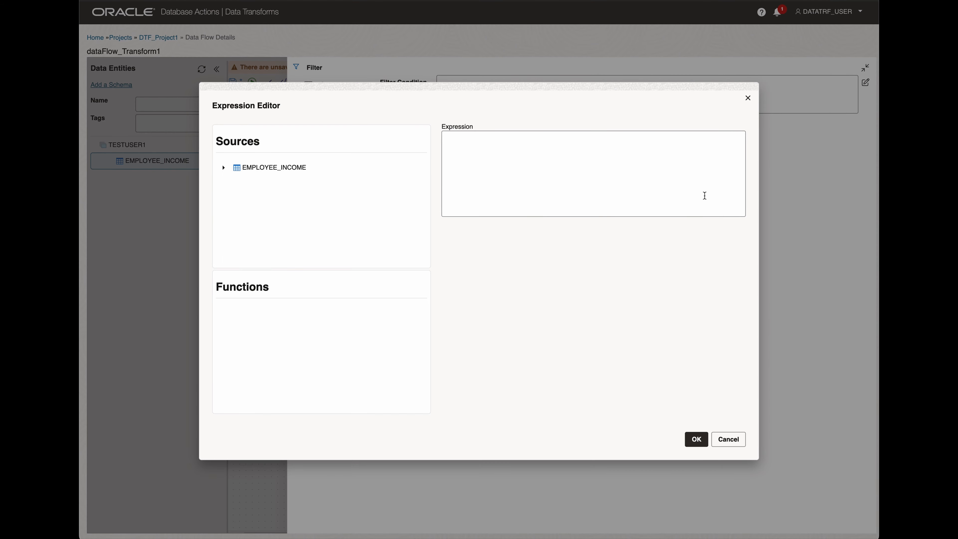
click(225, 168)
drag(263, 214, 466, 188)
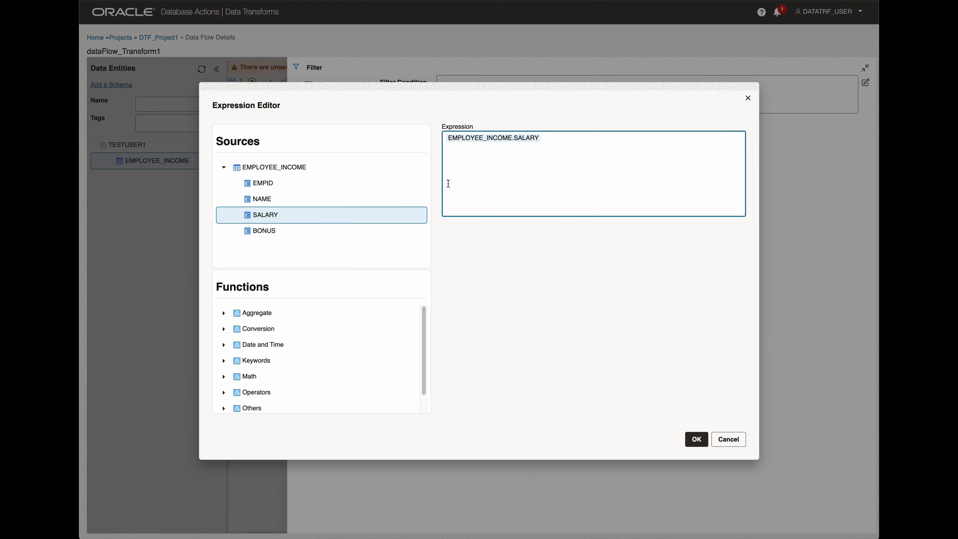
click(561, 141)
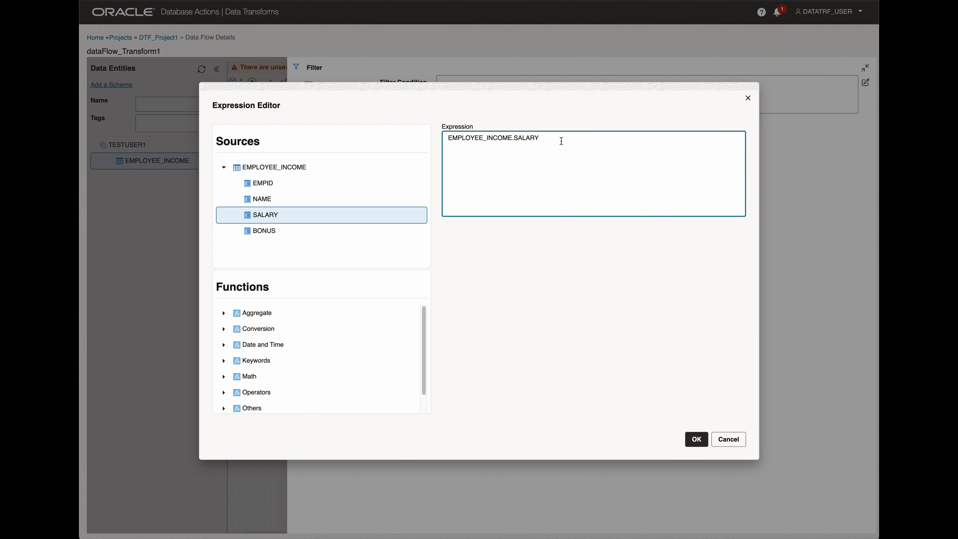
text(> 100000)
click(696, 439)
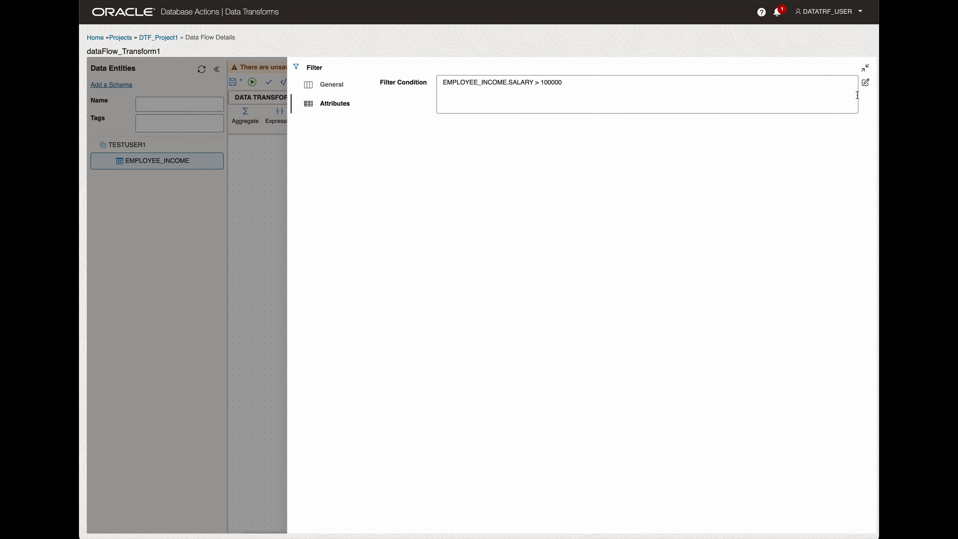
Close the Filter's expanded properties and save the data flow.
click(864, 68)
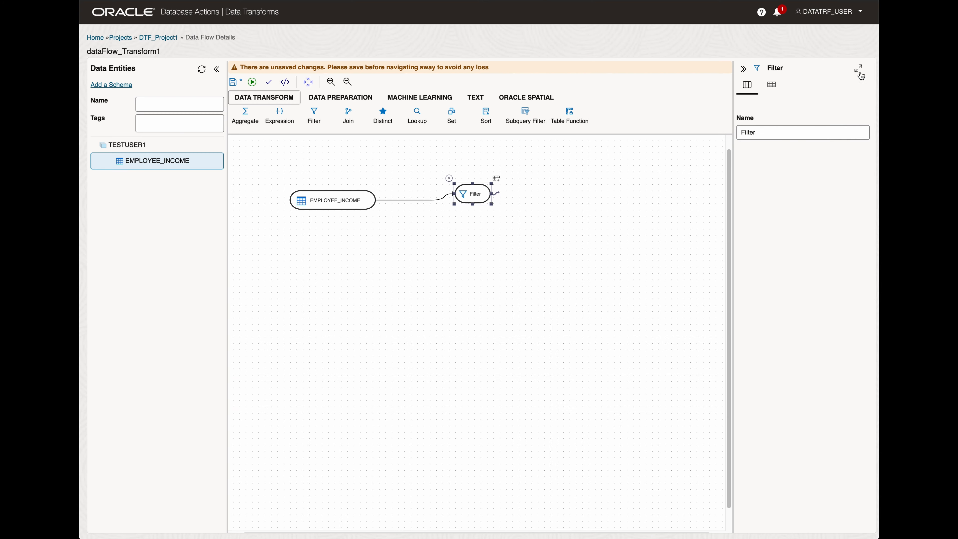
click(661, 176)
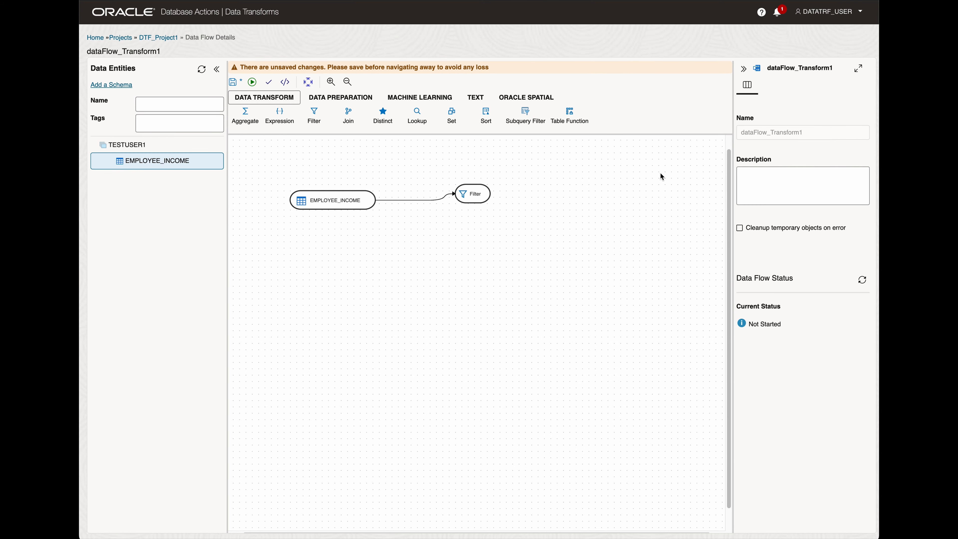
click(233, 82)
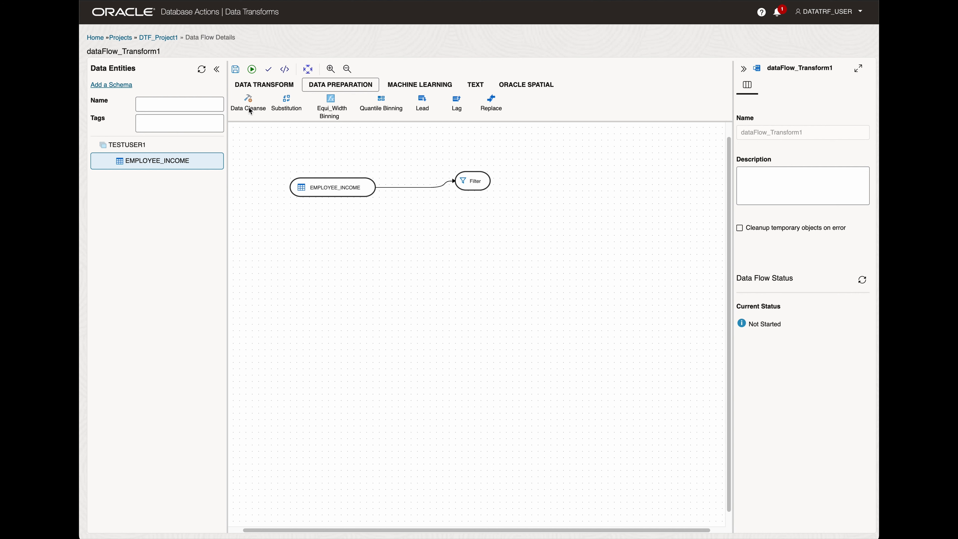
Place a Data Cleanse component after the Filter on the canvas and connect the Filter to it.
drag(250, 110, 567, 184)
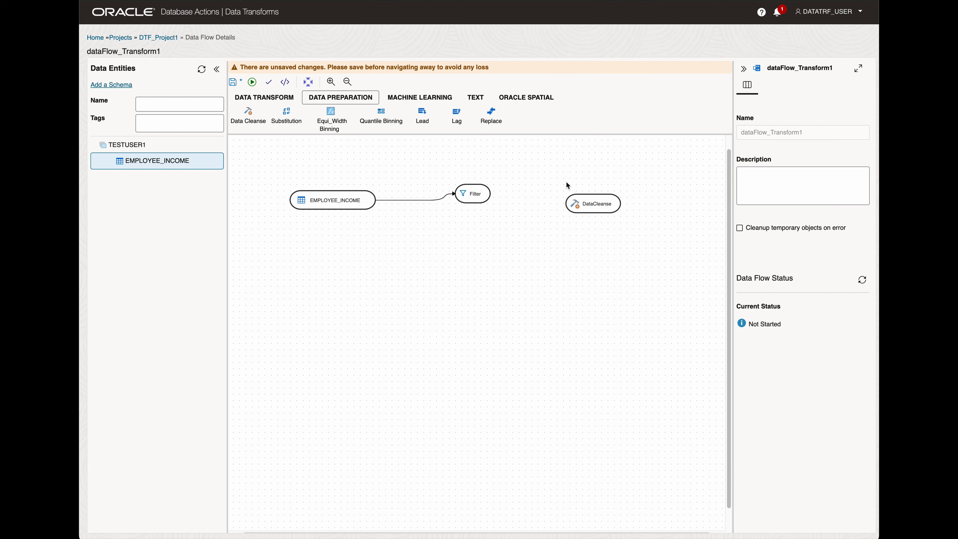
drag(589, 203, 587, 194)
click(486, 192)
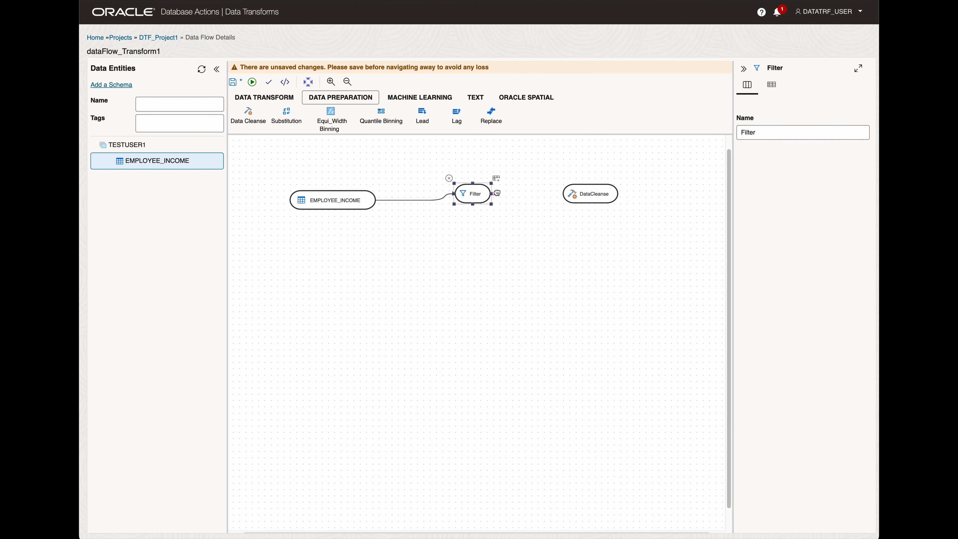
drag(497, 193, 566, 193)
Set Data Cleanse to process all EMPLOYEE_INCOME columns, replacing null strings with blanks and removing leading and trailing whitespace.
click(590, 193)
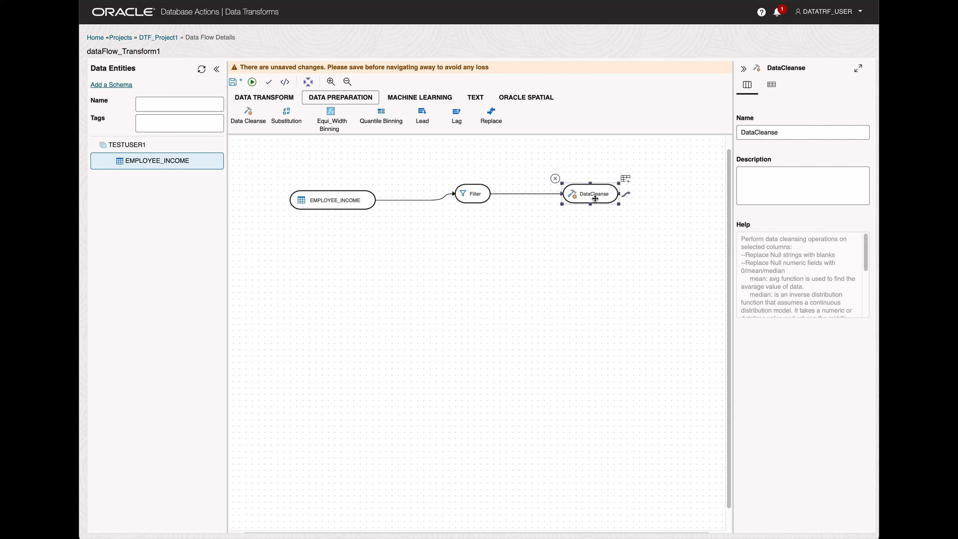
double_click(593, 193)
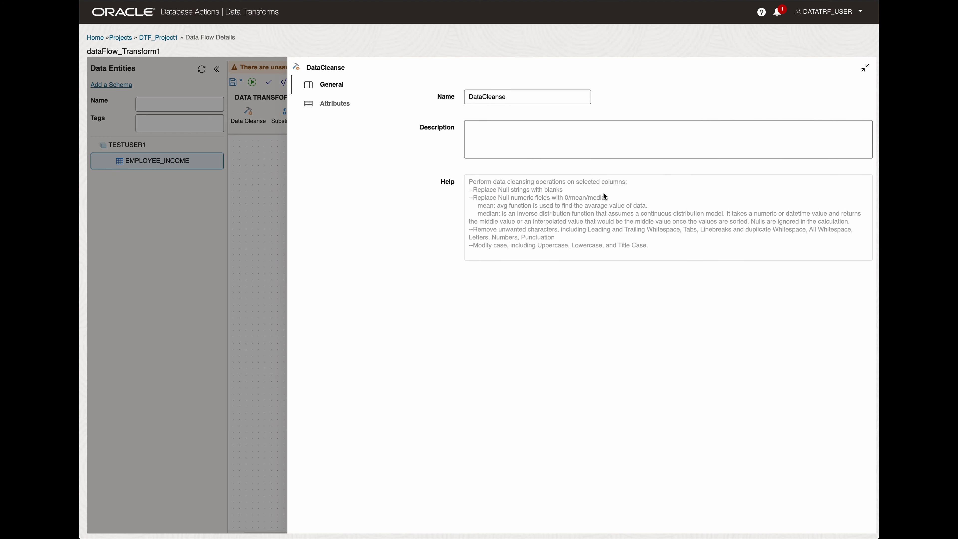
click(339, 105)
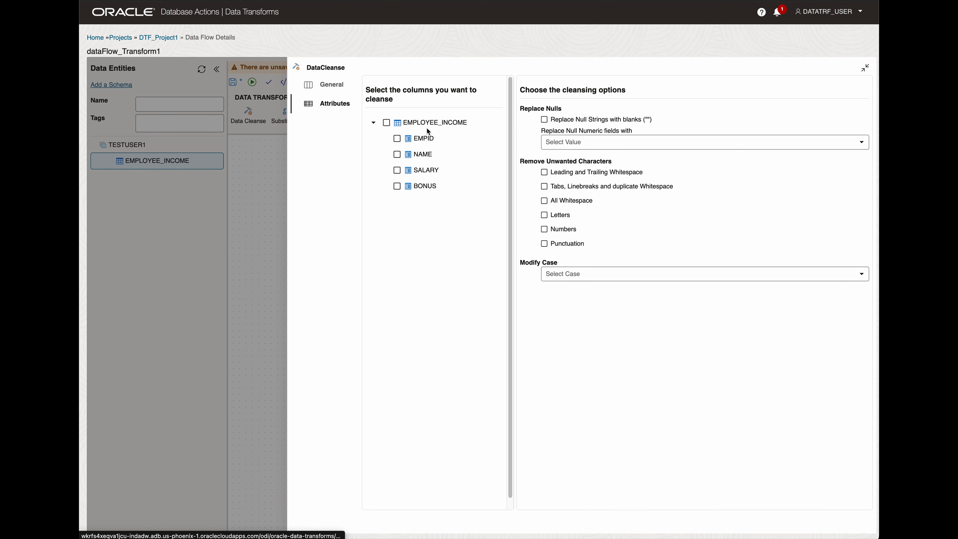
click(386, 122)
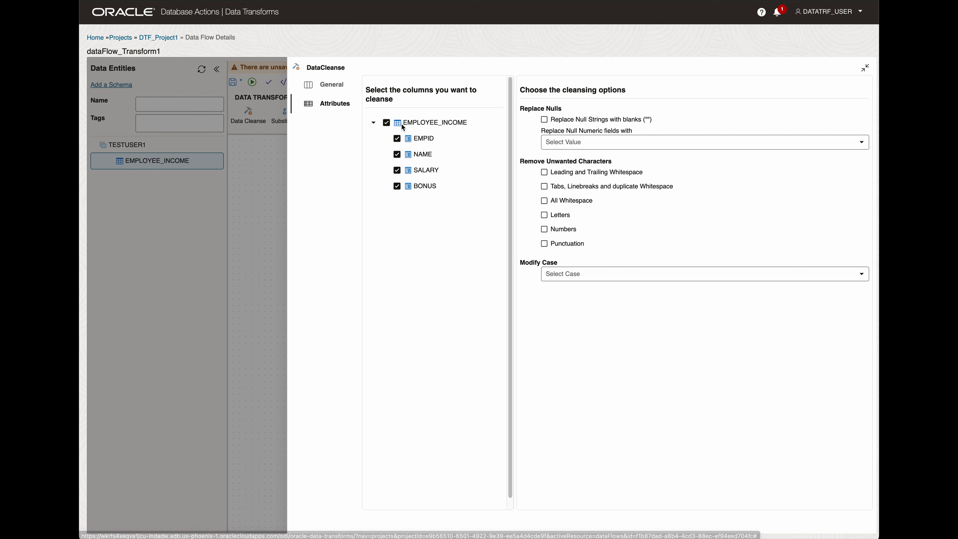
click(543, 119)
click(543, 172)
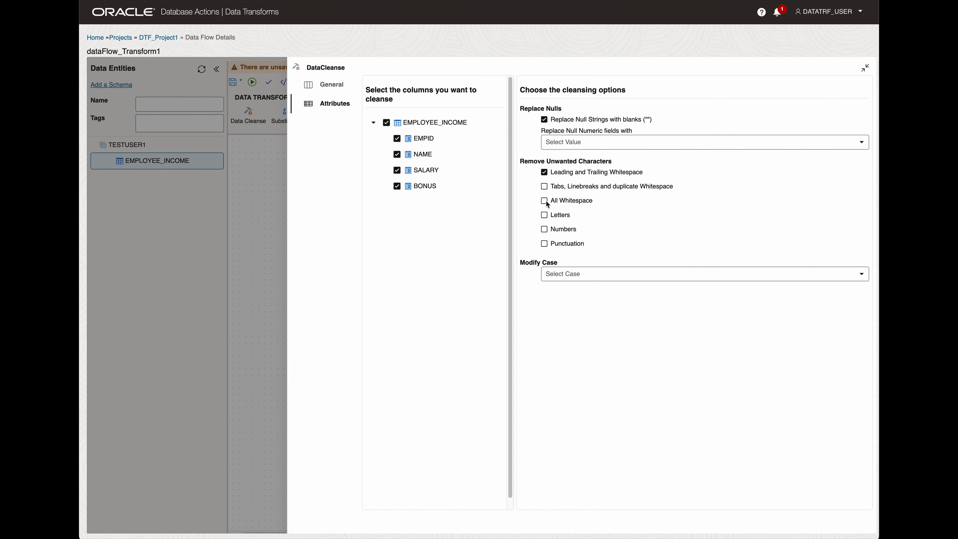
Set the Data Cleanse case modification to Uppercase and close its expanded properties.
click(582, 275)
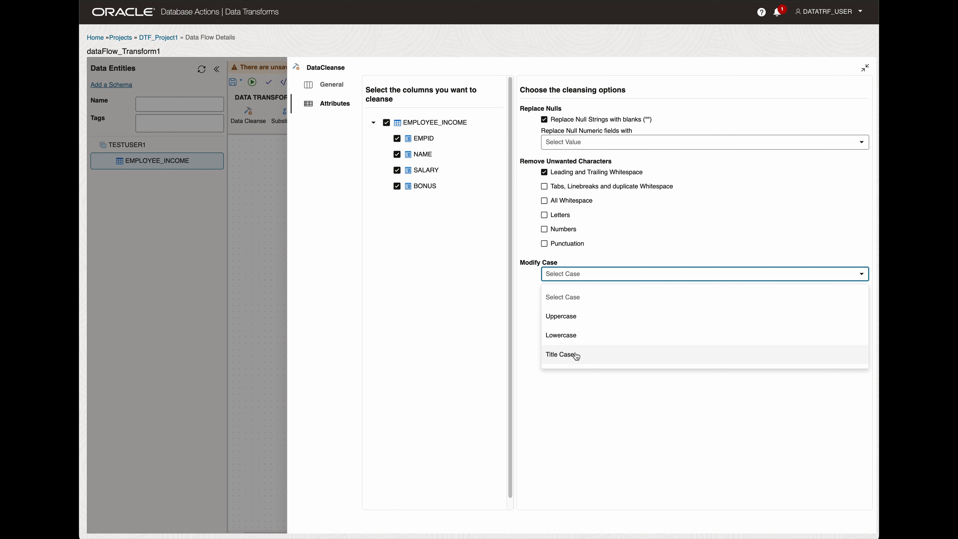
click(527, 298)
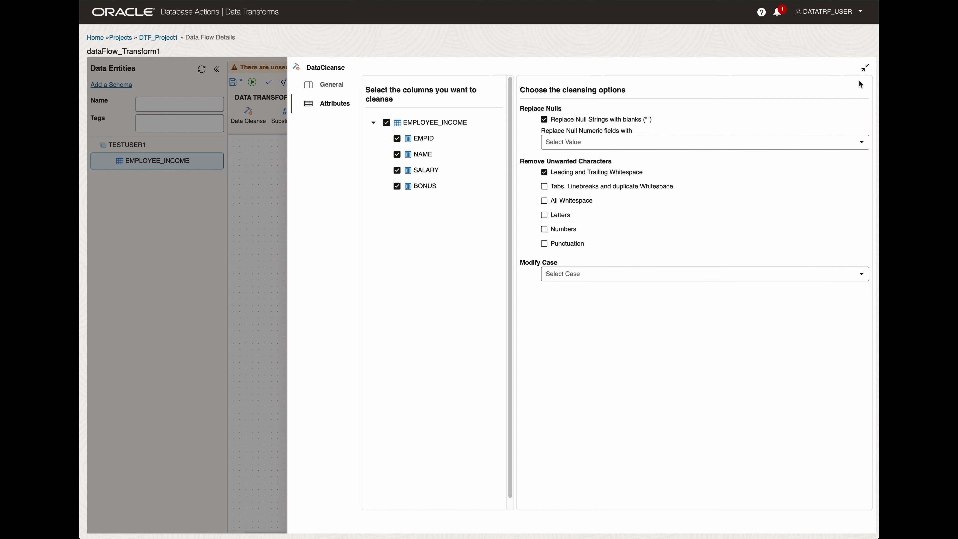
click(649, 273)
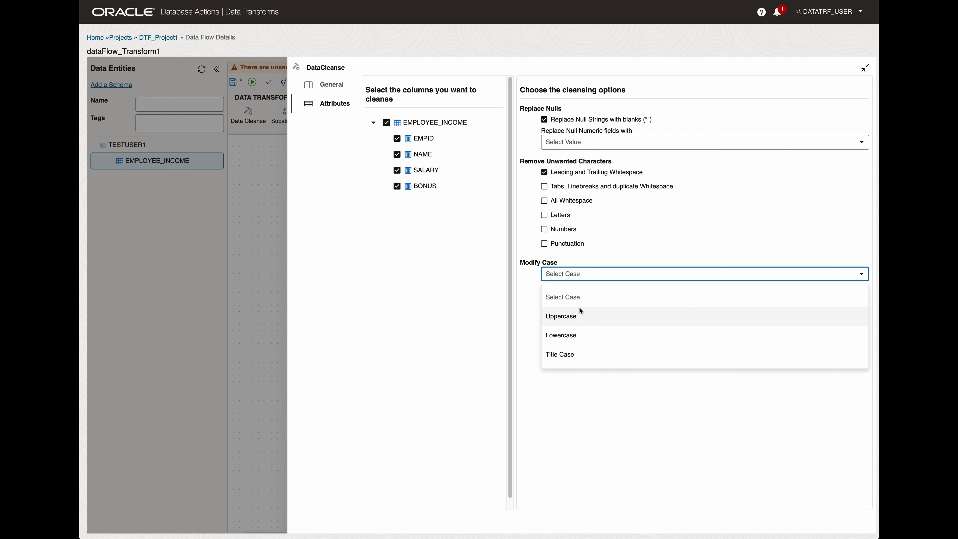
click(564, 314)
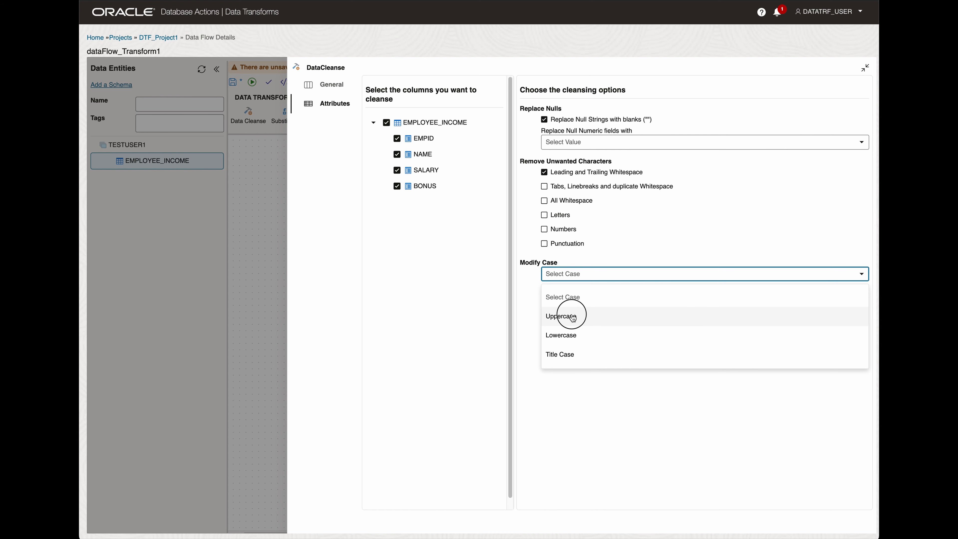
click(865, 68)
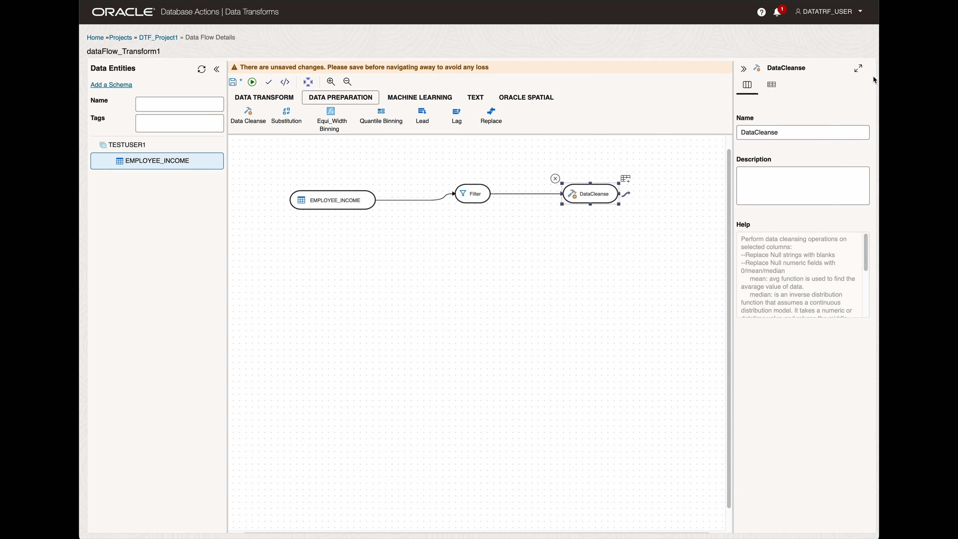
Start a new data entity from the DataCleanse output, using connection 23ai_DESTINATION and schema DOCUSER.
click(627, 180)
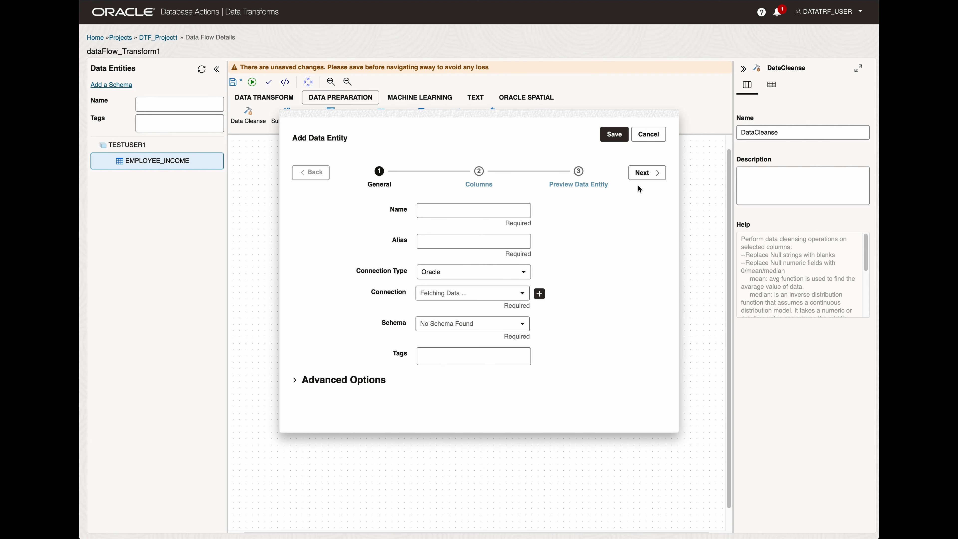
click(522, 293)
click(444, 337)
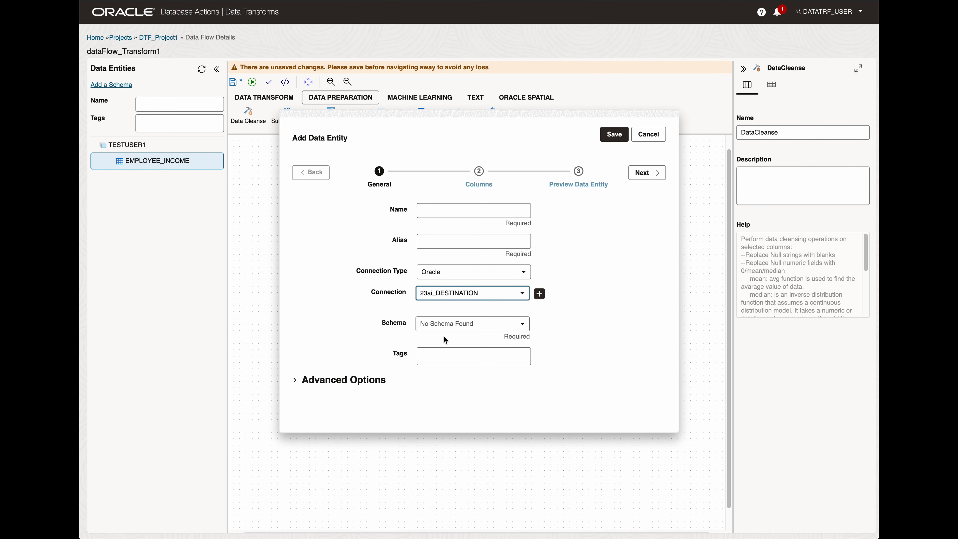
click(523, 327)
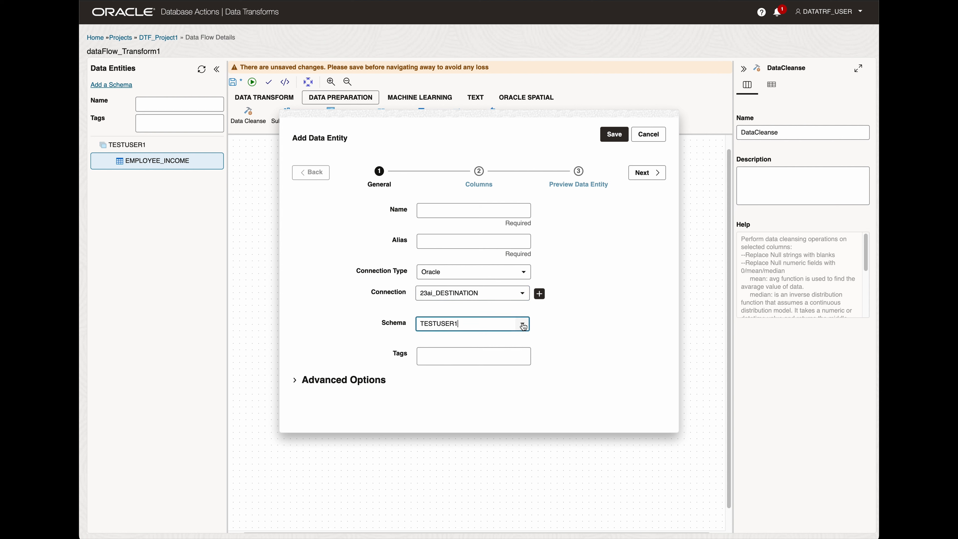
click(523, 325)
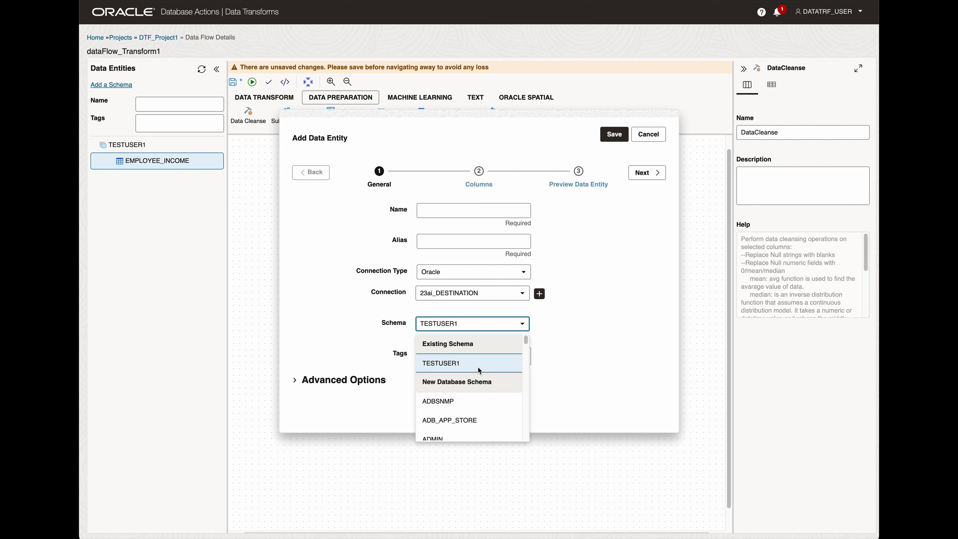
scroll(478, 367, down, 2)
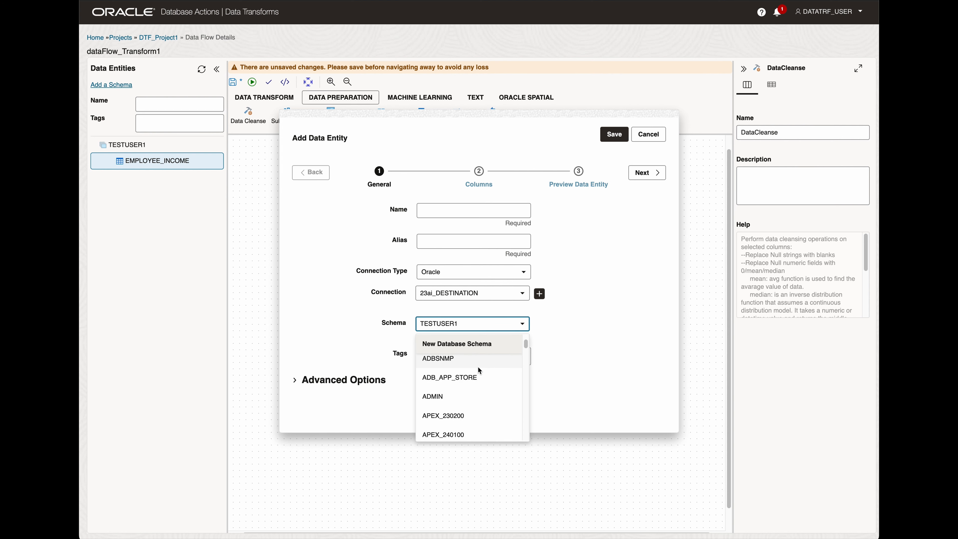
scroll(477, 366, down, 5)
click(461, 377)
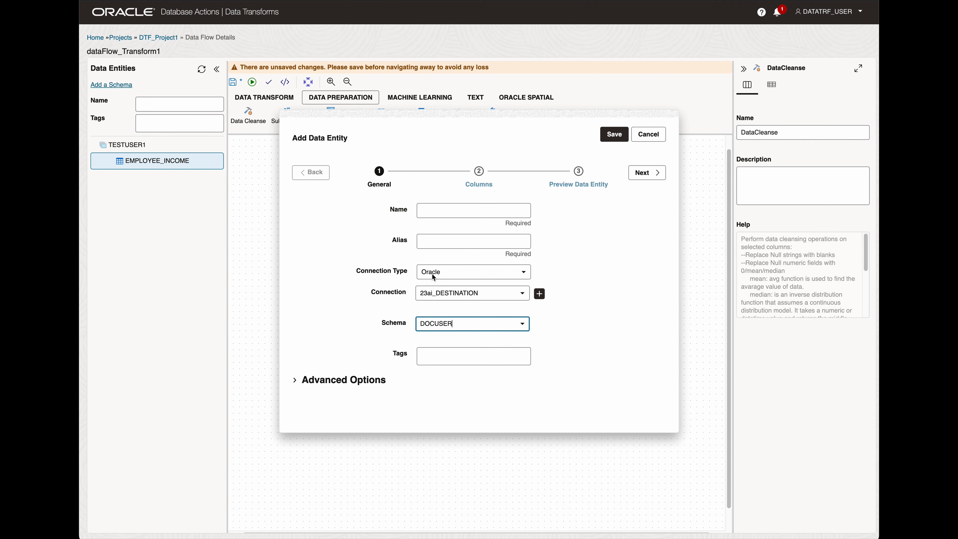
Name the new data entity HIGH_INCOME_EMPLOYEES.
click(438, 211)
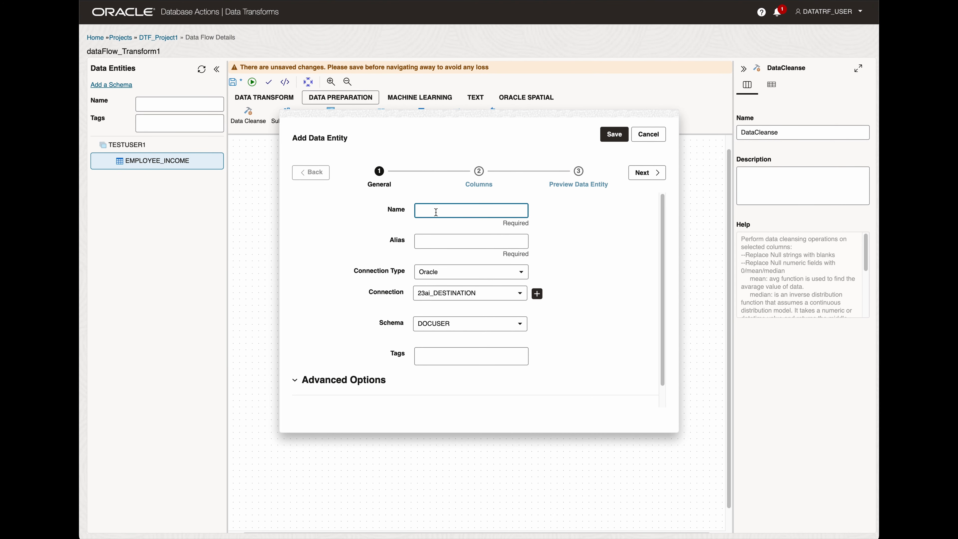
text(HIGH)
text(_INCOM)
text(E_EMPO)
text(LOYEES)
Proceed through the columns to the entity preview and save the new target data entity.
scroll(593, 265, down, 1)
scroll(594, 266, down, 1)
click(641, 173)
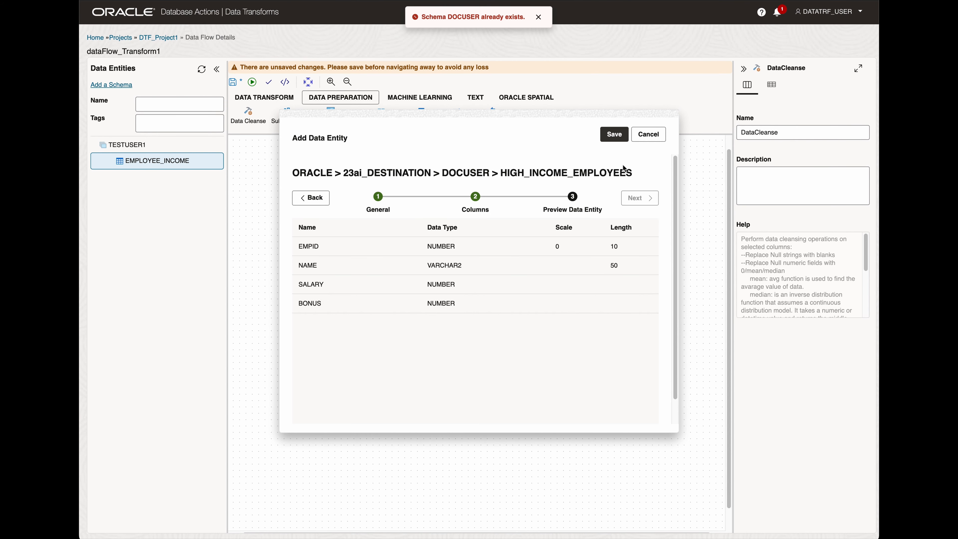
click(539, 18)
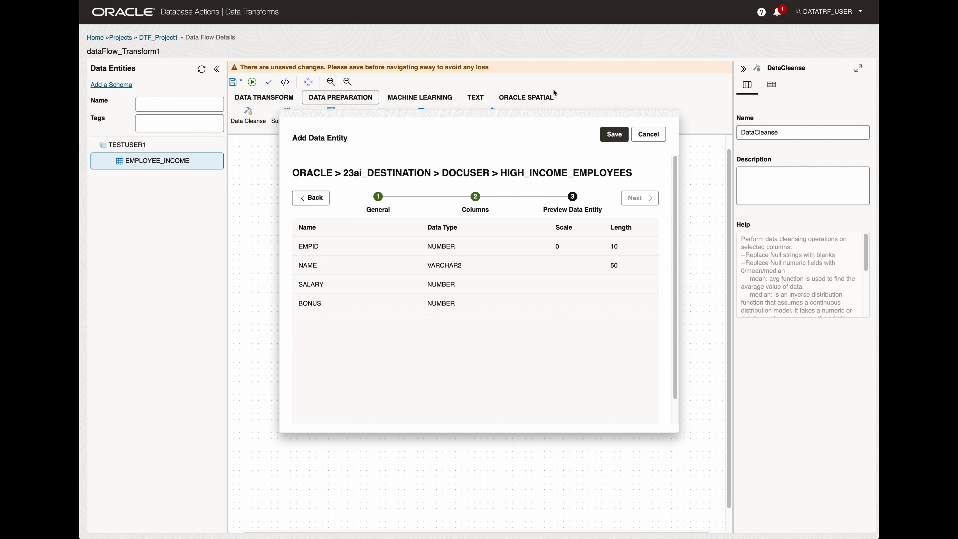
click(614, 134)
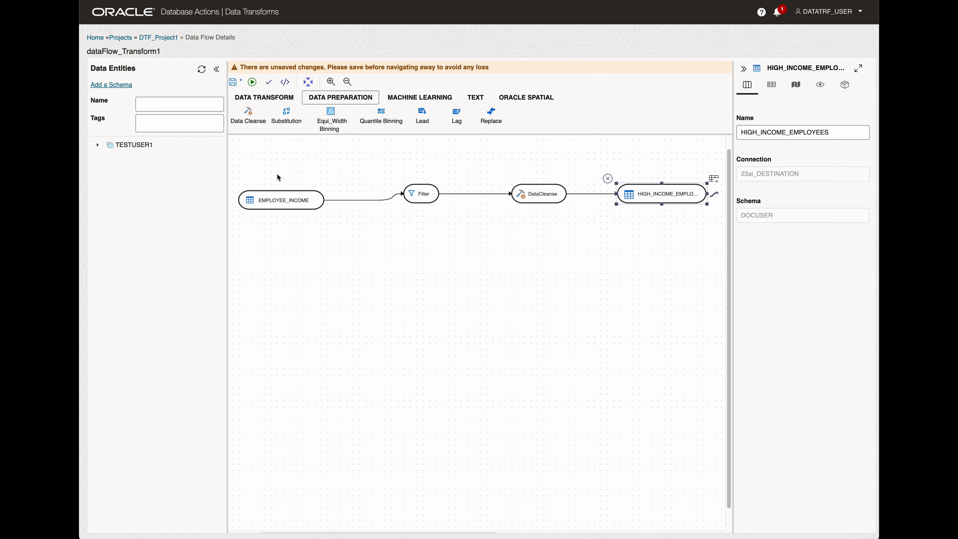
Save the data flow dataFlow_Transform1 and start its execution.
click(236, 84)
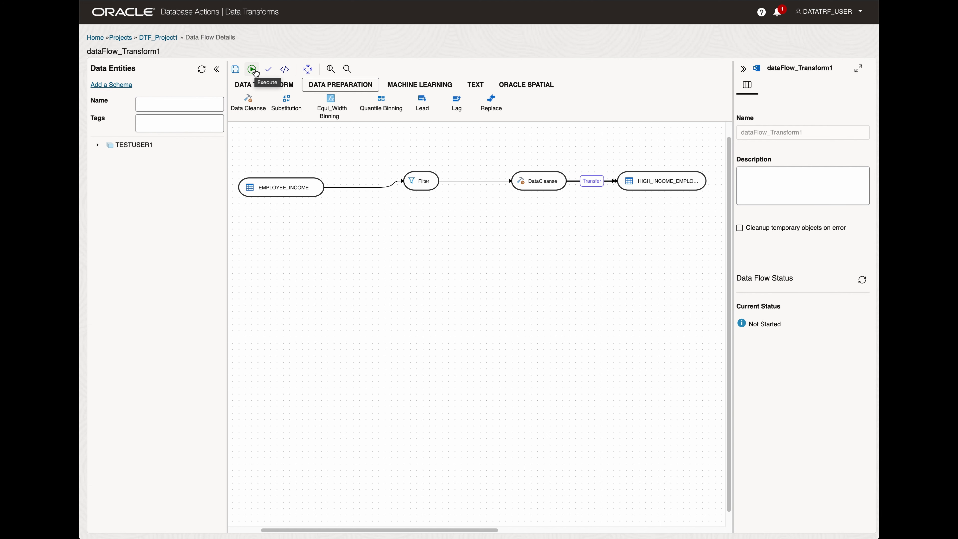
click(252, 69)
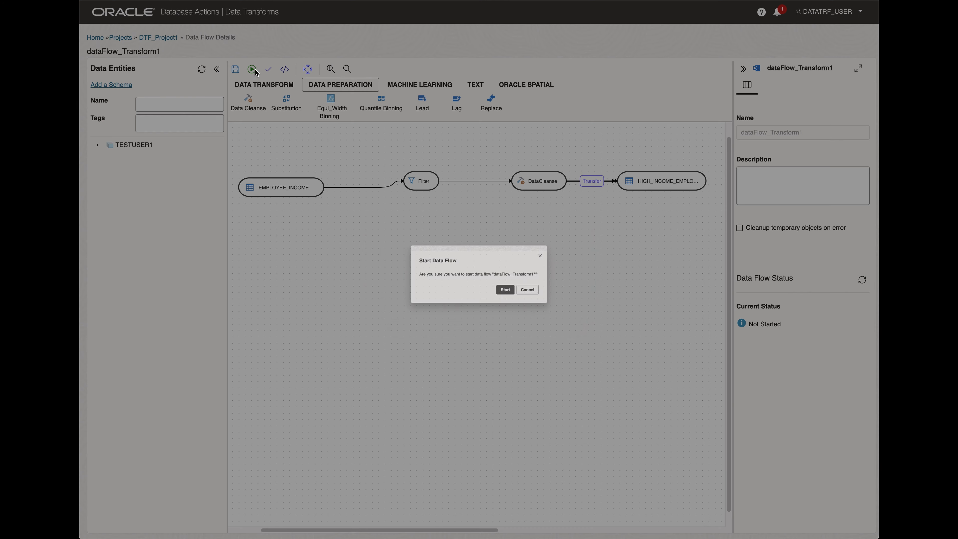
click(521, 300)
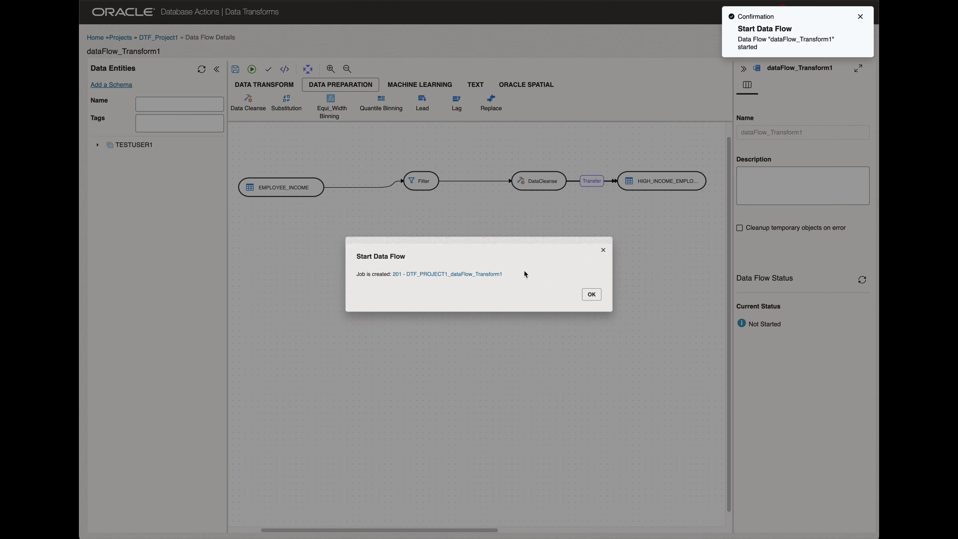
Open the job created for the data flow and check its status in the Jobs list.
click(465, 271)
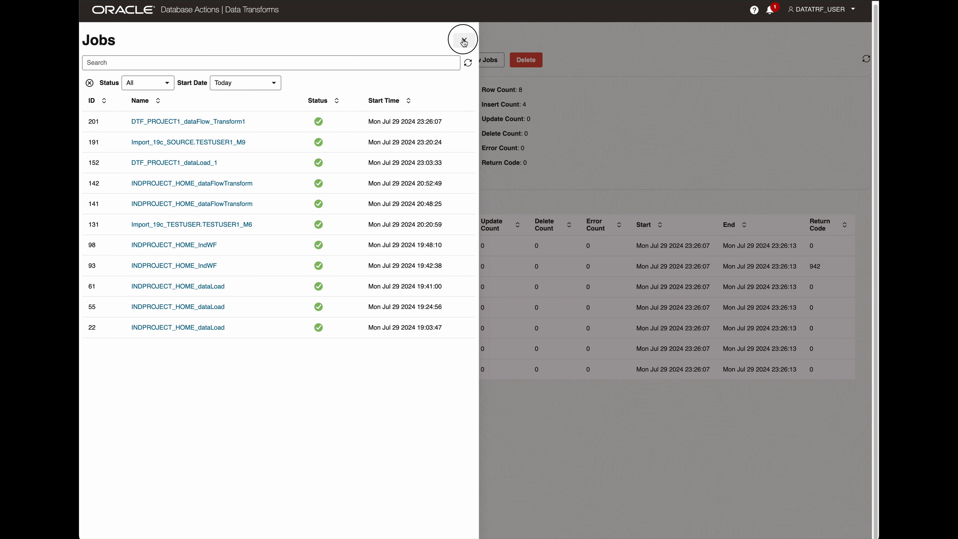
click(464, 40)
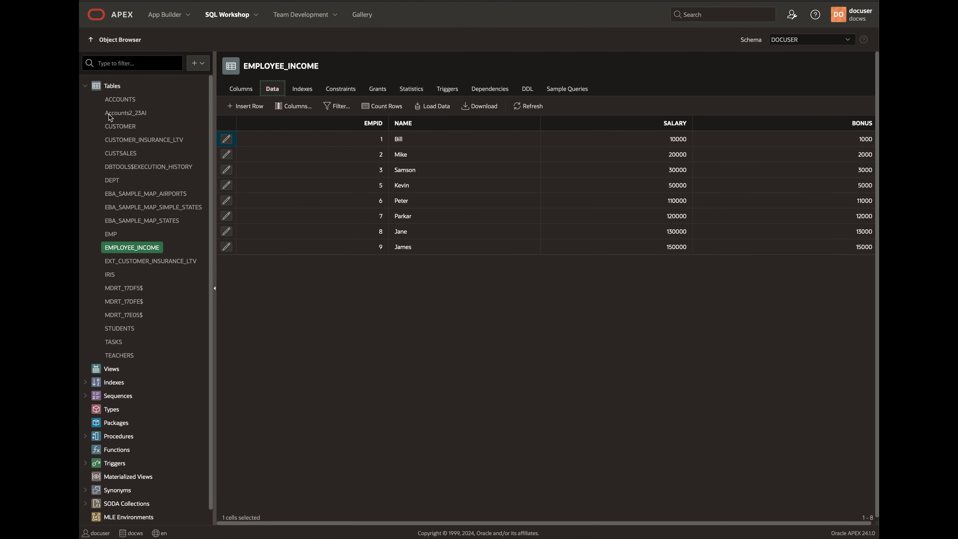
Switch to the APEX Object Browser and compare the data of the HIGH_INCOME_EMPLOYEES and EMPLOYEE_INCOME tables.
click(112, 87)
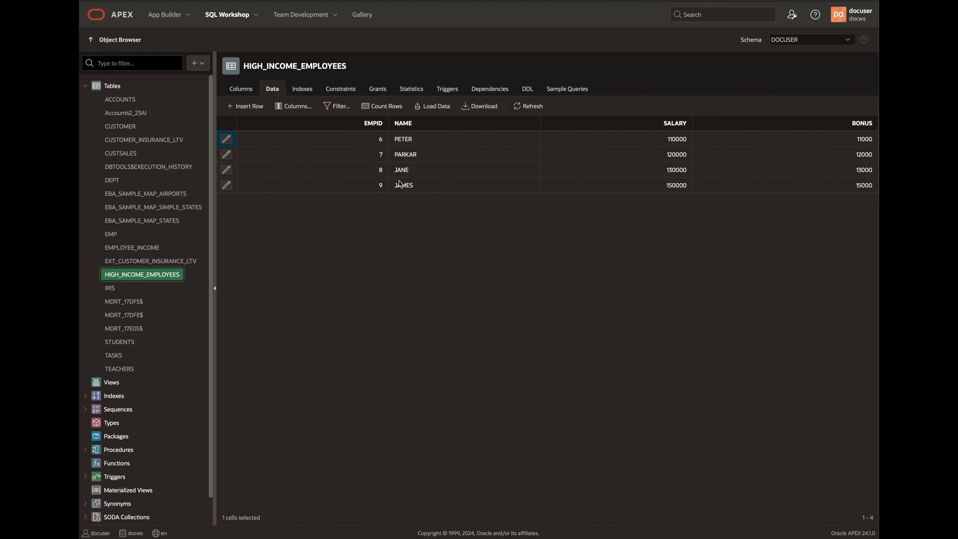
click(146, 247)
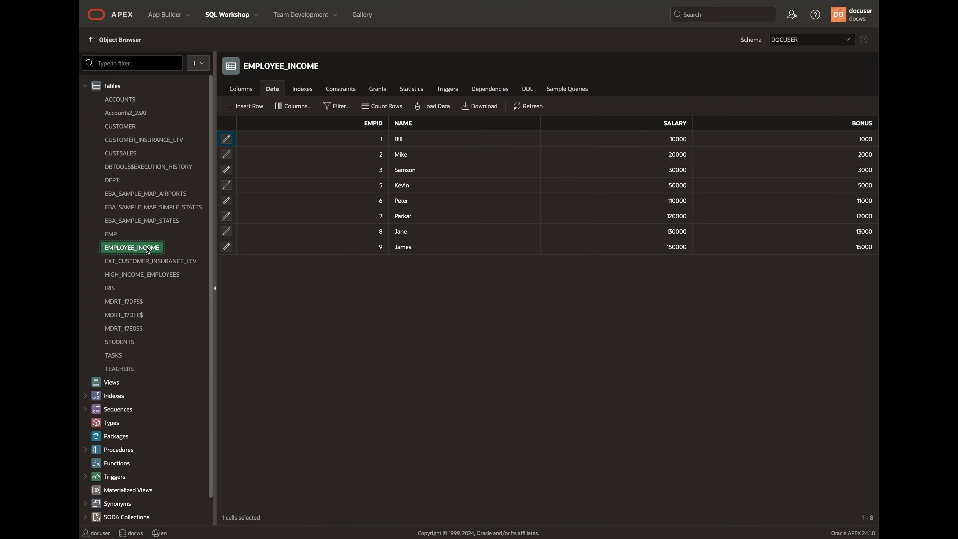
click(167, 278)
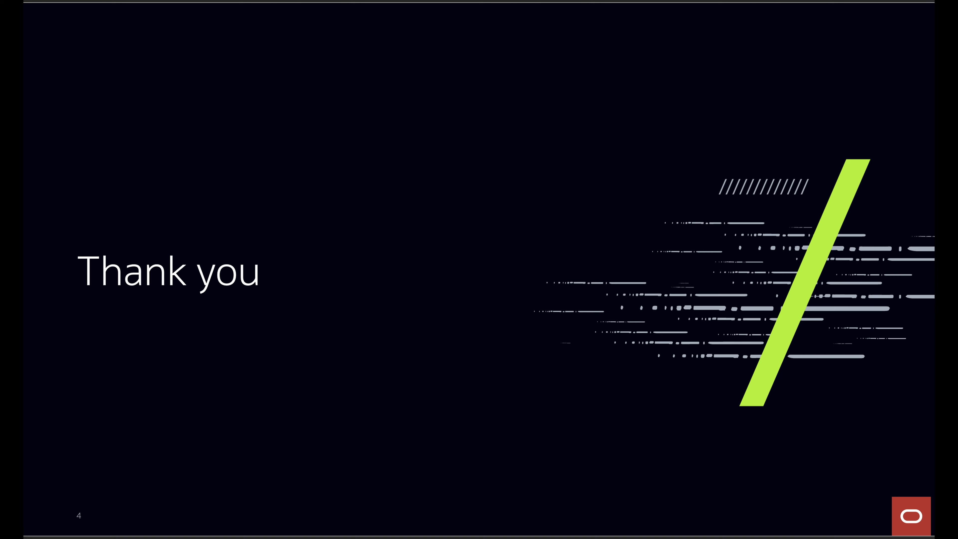